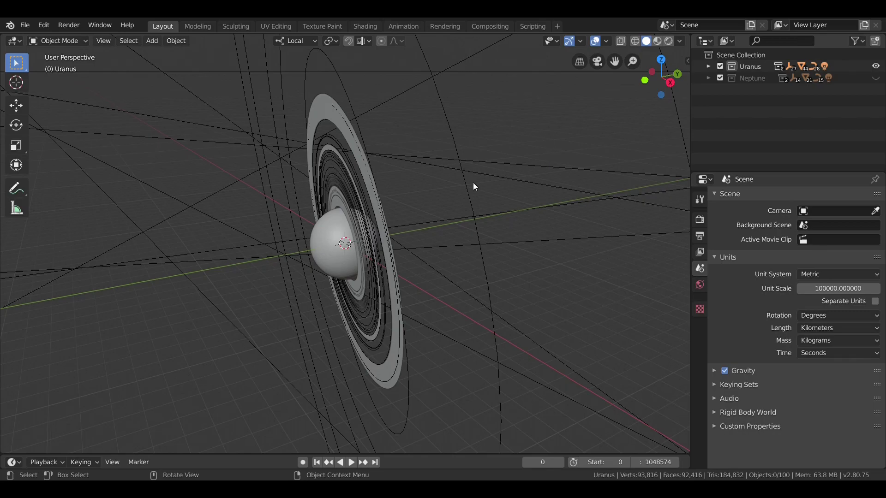
Hide the viewport overlays and switch to Rendered shading.
middle_click_drag(478, 187, 485, 186)
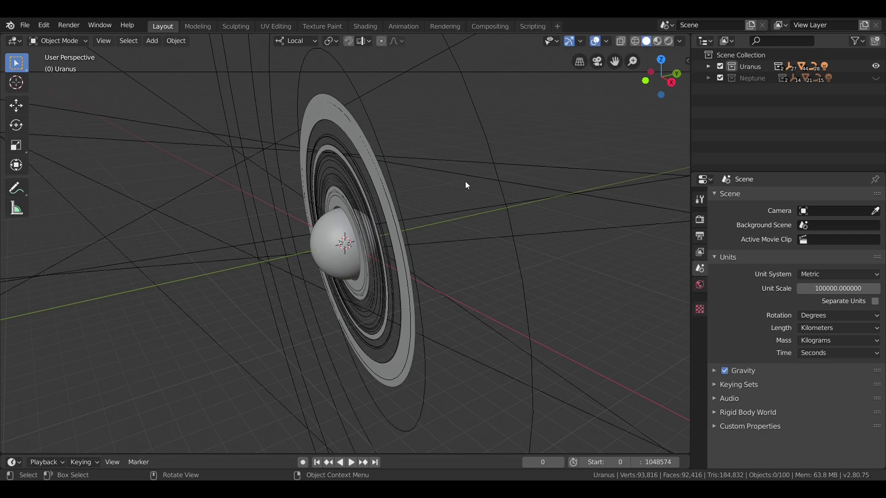
left_click(594, 40)
left_click(667, 41)
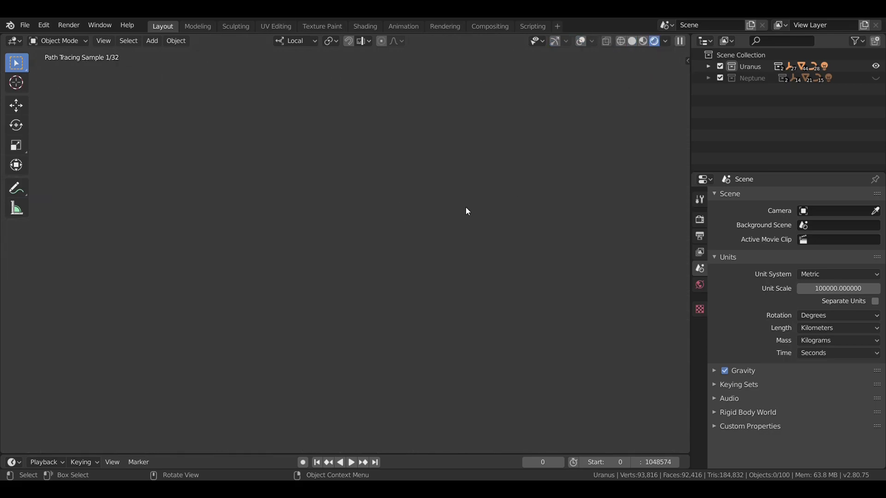
scroll(459, 210, "up", 5)
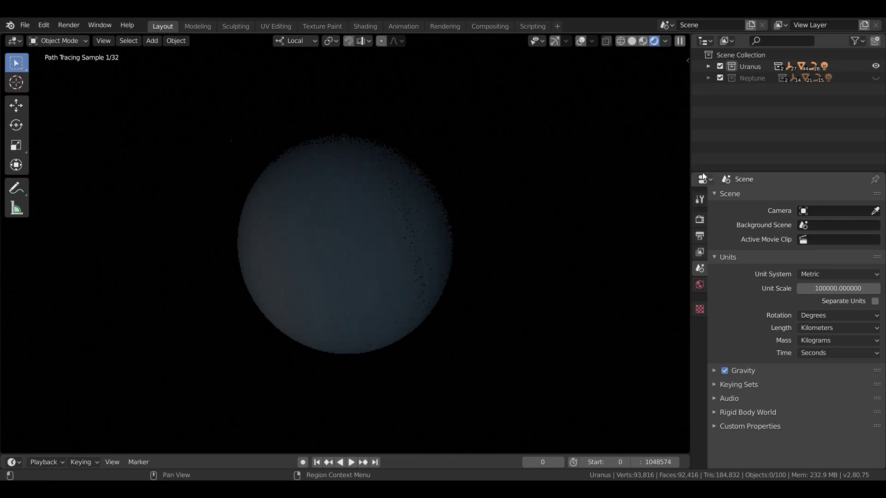
Expand the Uranus collection in the Outliner while orbiting around the planet.
left_click(708, 66)
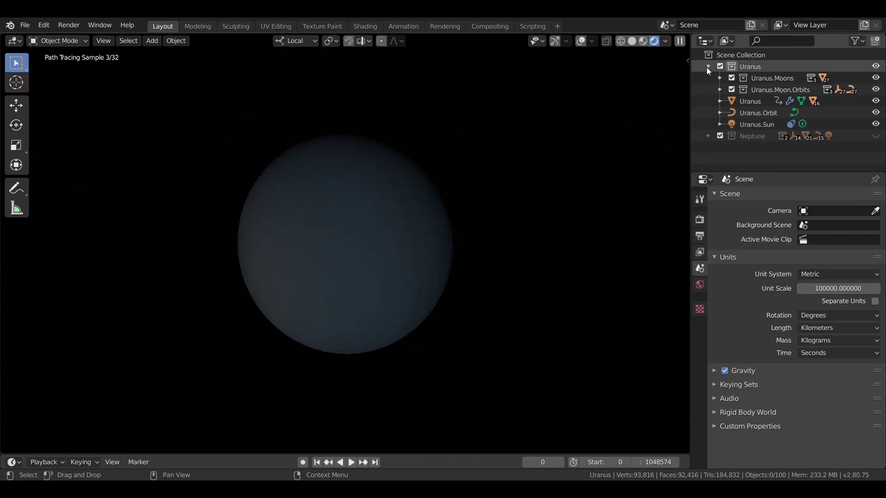
scroll(496, 179, "down", 2)
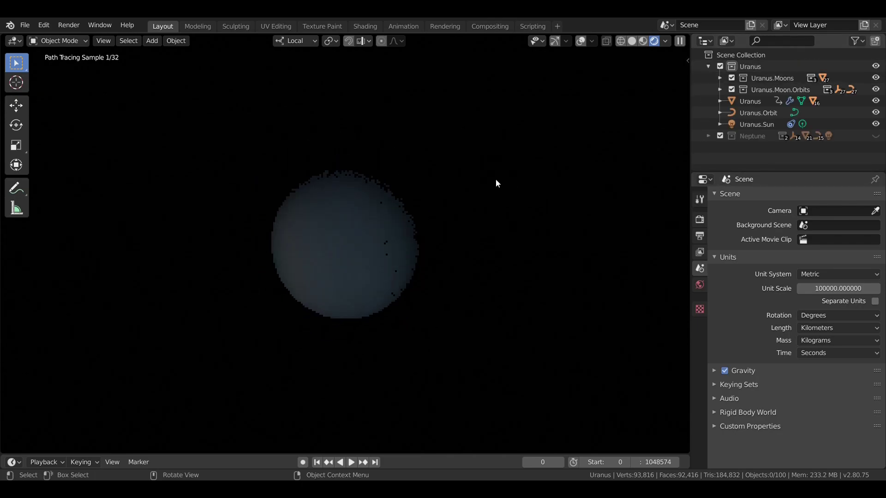
mouse_move(496, 179)
middle_mouse_down()
mouse_move(559, 172)
mouse_move(540, 164)
mouse_move(553, 173)
mouse_move(506, 183)
middle_mouse_up()
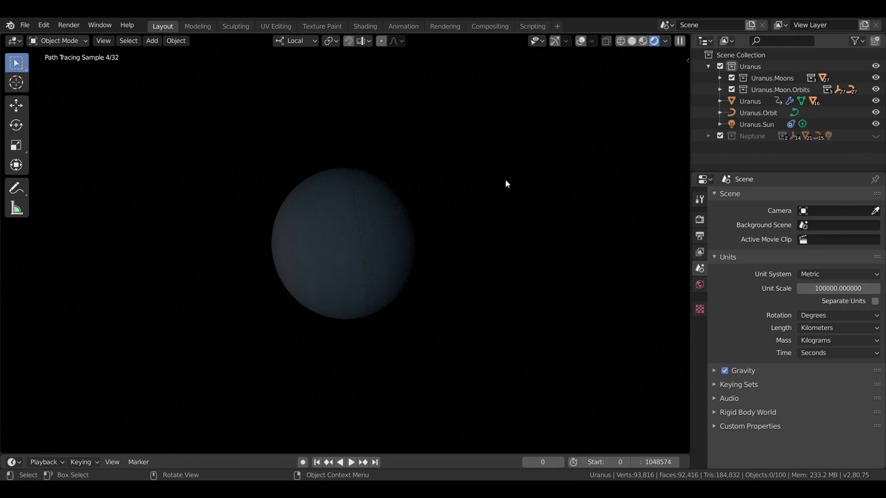
scroll(505, 179, "up", 3)
middle_click_drag(505, 179, 526, 179)
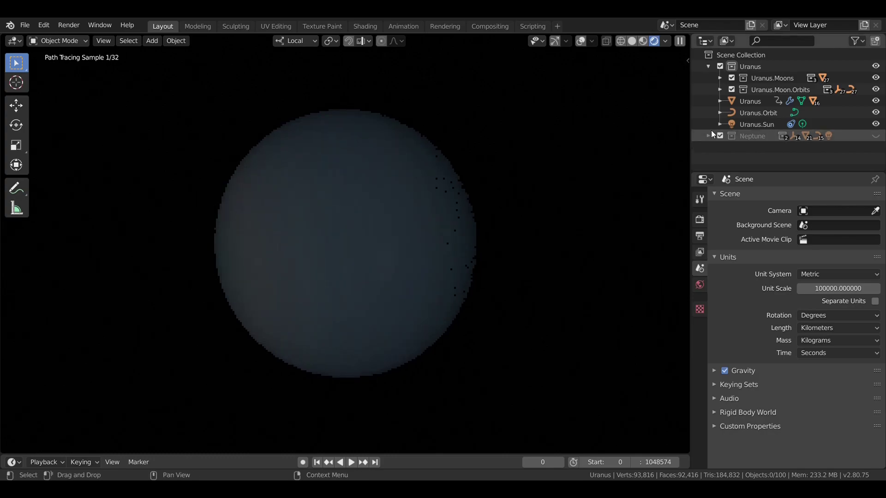
Assign the Uranus.Sun light data to the Uranus.Sun lamp so the planet is brightly lit.
left_click(756, 124)
left_click(700, 353)
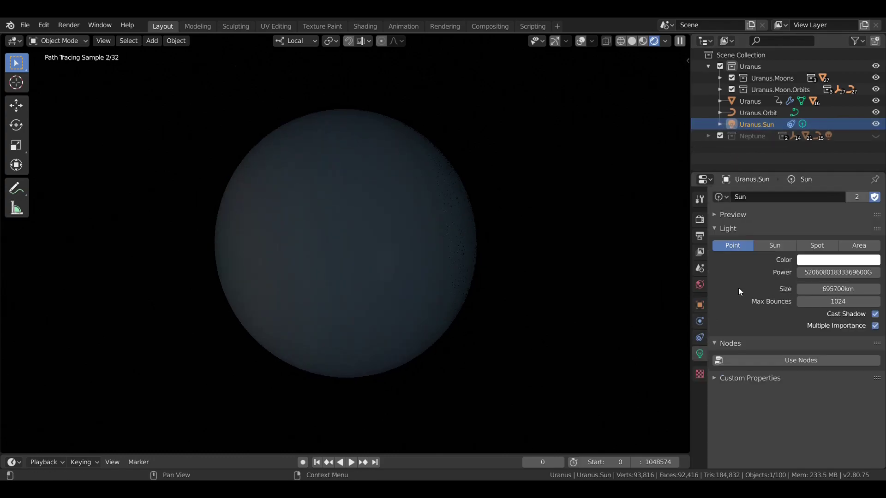
left_click(725, 196)
left_click(734, 239)
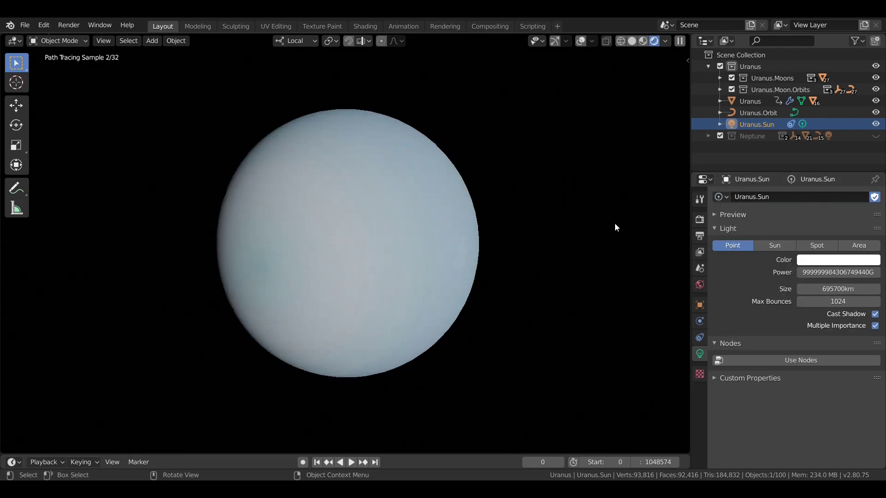
middle_click_drag(601, 214, 559, 218)
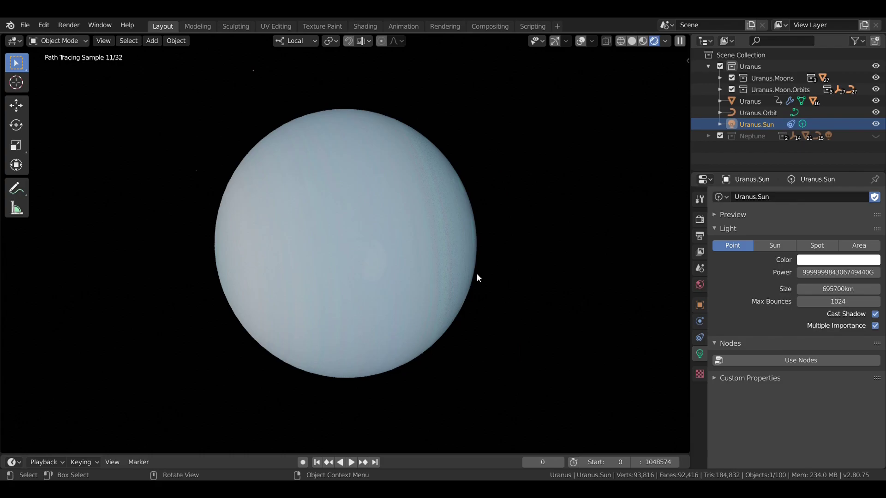
mouse_move(453, 206)
middle_mouse_down()
mouse_move(428, 205)
mouse_move(485, 201)
middle_mouse_up()
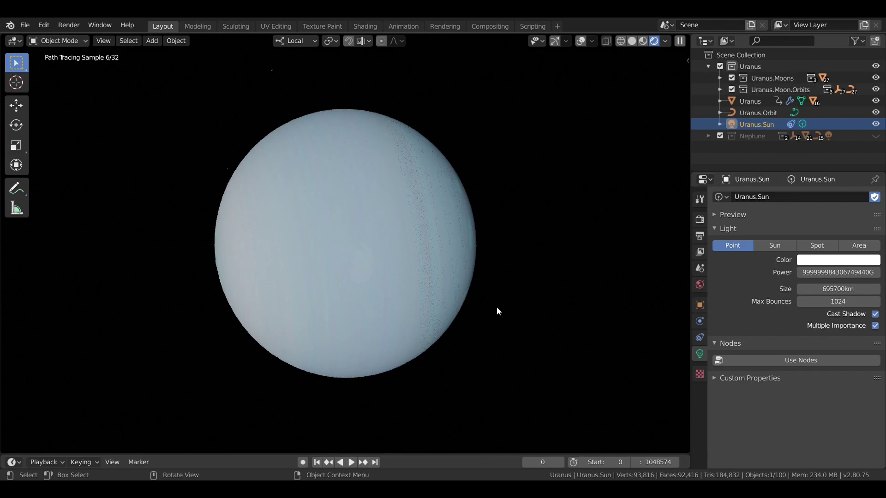
mouse_move(476, 214)
middle_mouse_down()
mouse_move(403, 203)
mouse_move(438, 199)
mouse_move(458, 186)
mouse_move(435, 193)
middle_mouse_up()
scroll(458, 182, "down", 10)
scroll(458, 182, "up", 9)
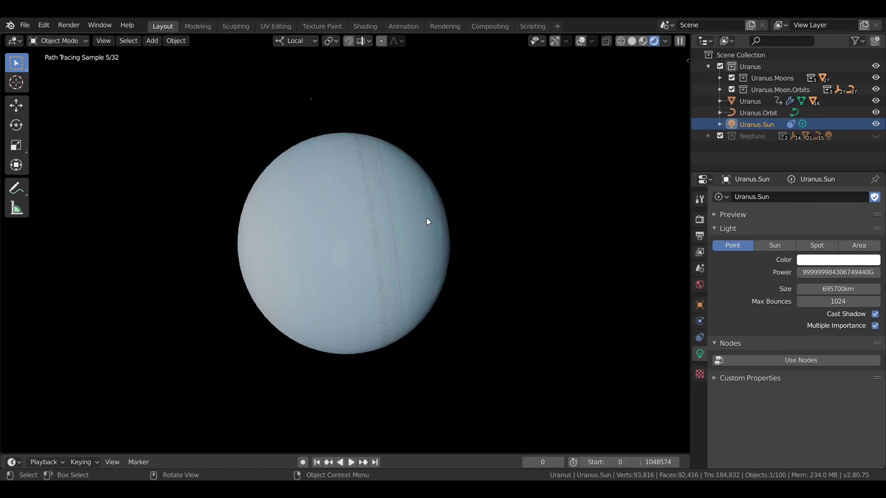
mouse_move(427, 218)
middle_mouse_down()
mouse_move(418, 189)
mouse_move(410, 200)
middle_mouse_up()
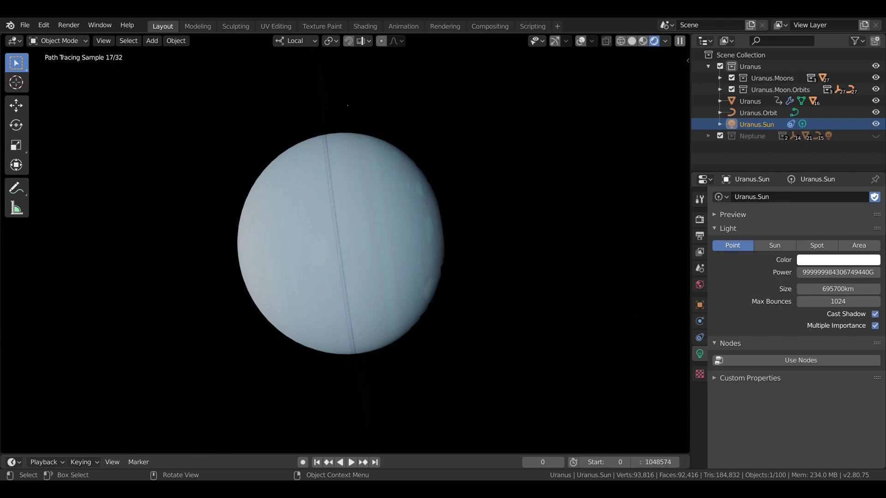
mouse_move(471, 360)
middle_mouse_down()
mouse_move(427, 203)
mouse_move(417, 197)
mouse_move(439, 182)
mouse_move(485, 192)
mouse_move(442, 189)
middle_mouse_up()
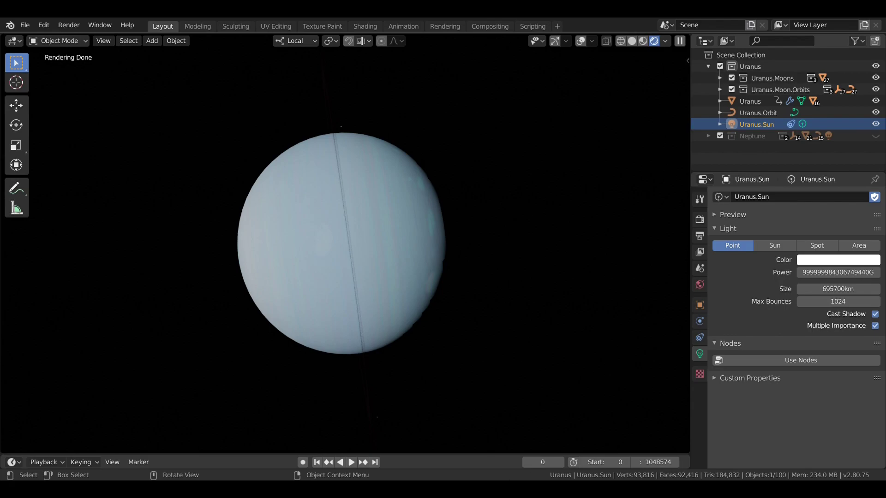
middle_click_drag(499, 263, 478, 199)
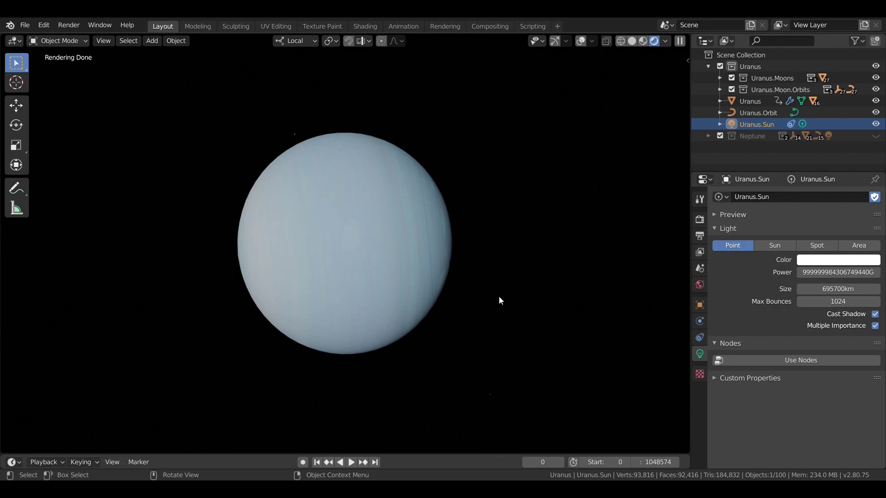
mouse_move(453, 237)
middle_mouse_down()
mouse_move(433, 234)
mouse_move(417, 200)
middle_mouse_up()
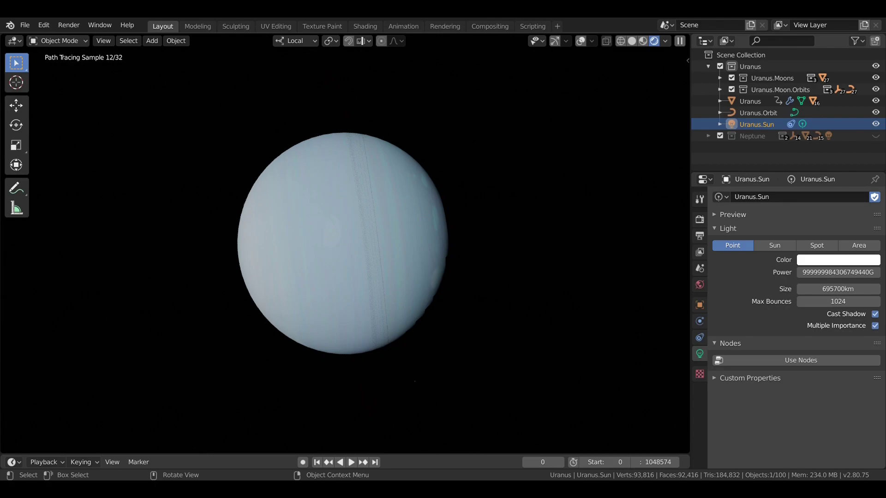
Select Uranus and check its Transform values: at origin, unrotated, scale 1.
left_click(373, 262)
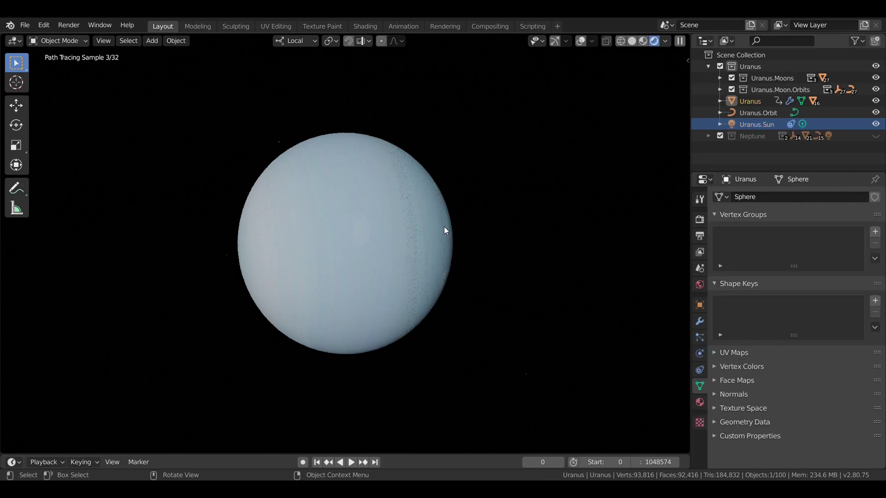
key("n")
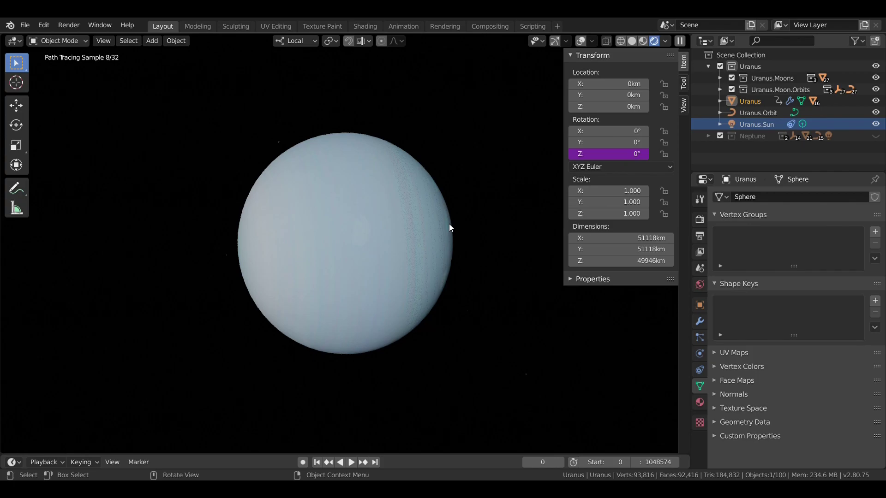
key("n")
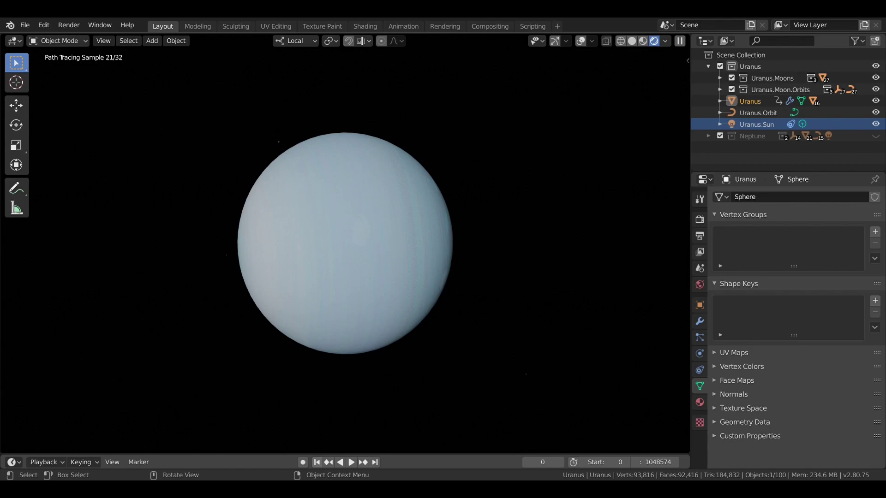
Orbit the rendered view around Uranus so the moon-orbit dots shift.
mouse_move(422, 236)
middle_mouse_down()
mouse_move(522, 228)
mouse_move(404, 241)
middle_mouse_up()
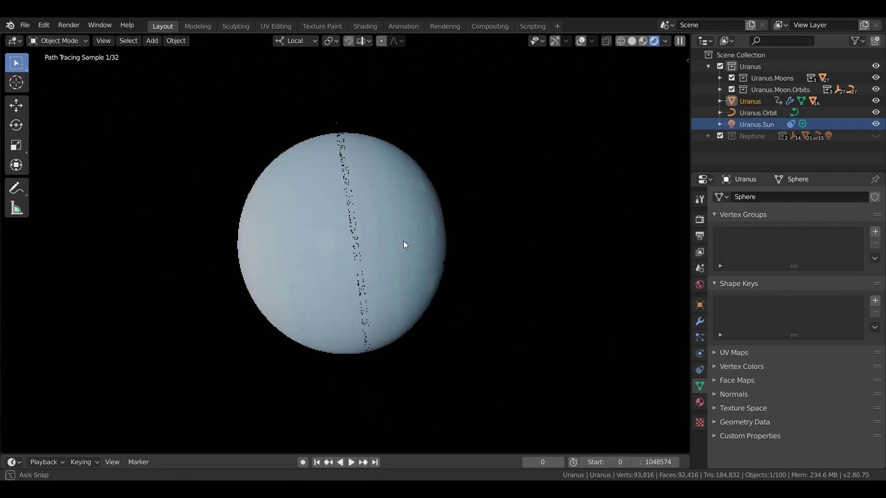
mouse_move(519, 217)
middle_mouse_down()
mouse_move(450, 168)
mouse_move(492, 170)
mouse_move(511, 152)
mouse_move(503, 154)
middle_mouse_up()
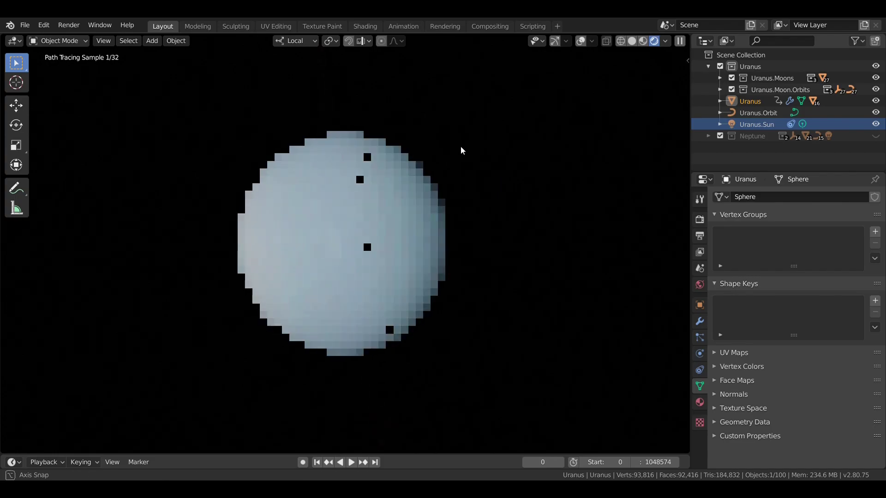
mouse_move(460, 146)
middle_mouse_down()
mouse_move(485, 137)
mouse_move(440, 134)
mouse_move(453, 137)
middle_mouse_up()
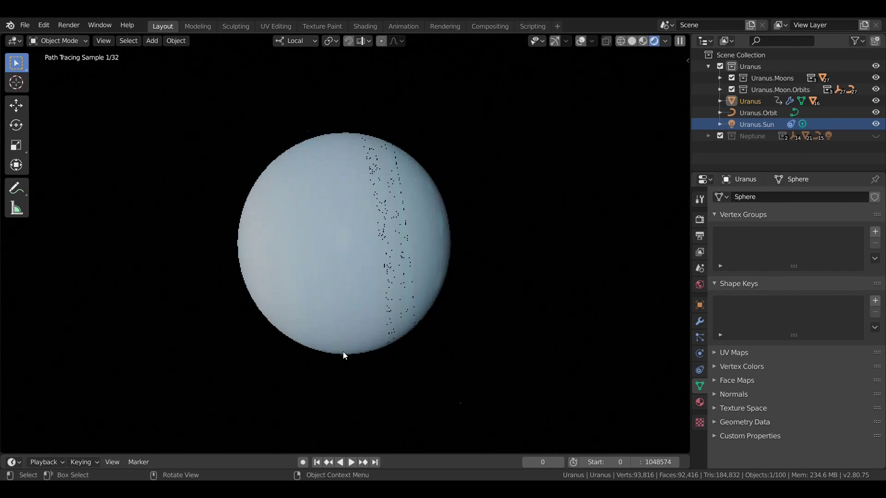
middle_click_drag(336, 251, 445, 216)
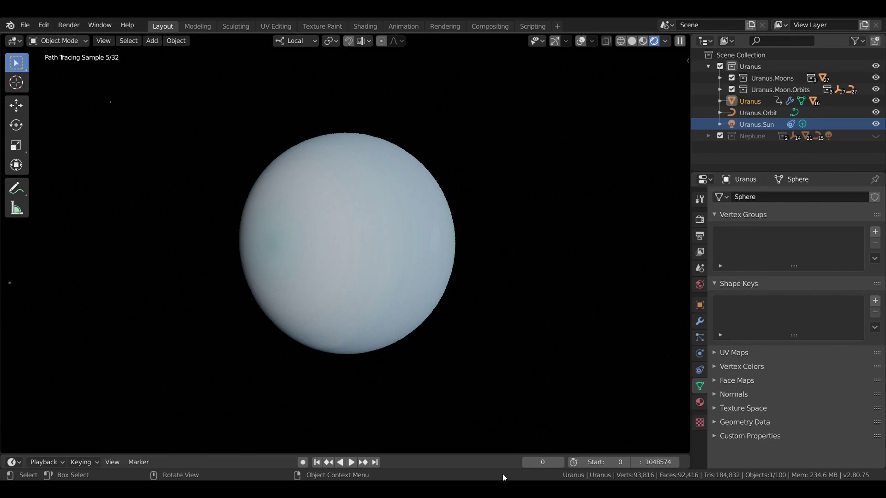
key("space")
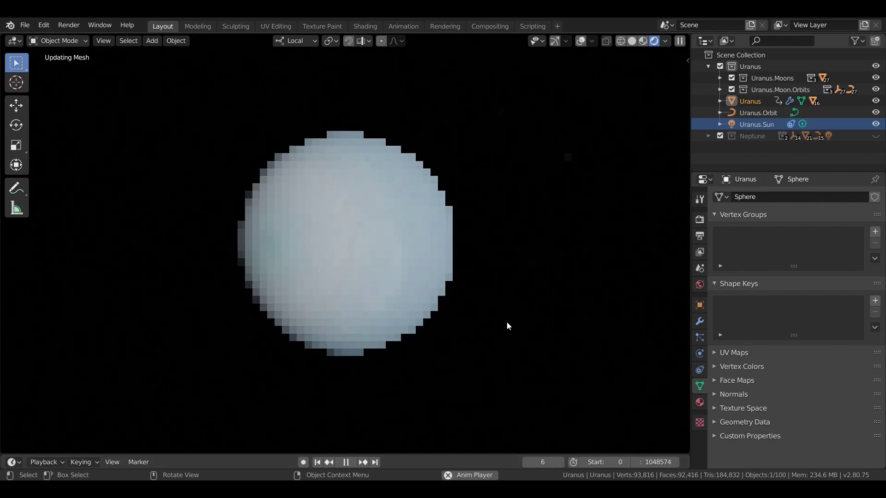
key("Escape")
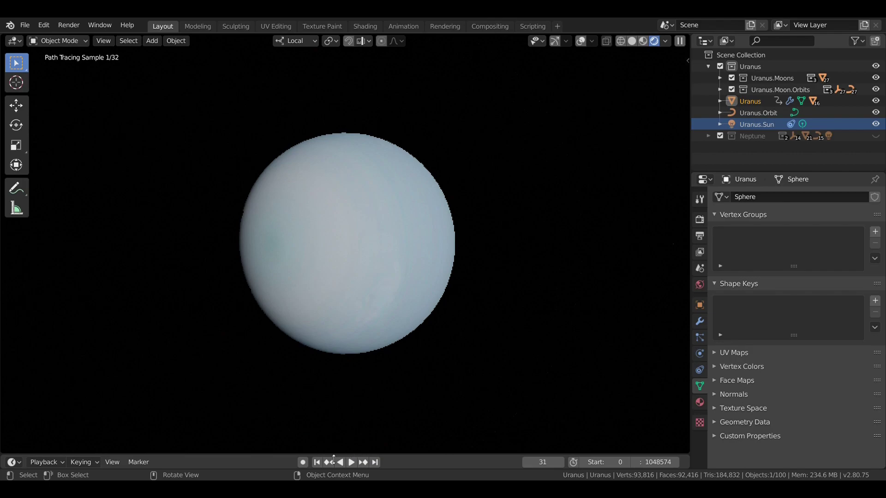
left_click(319, 462)
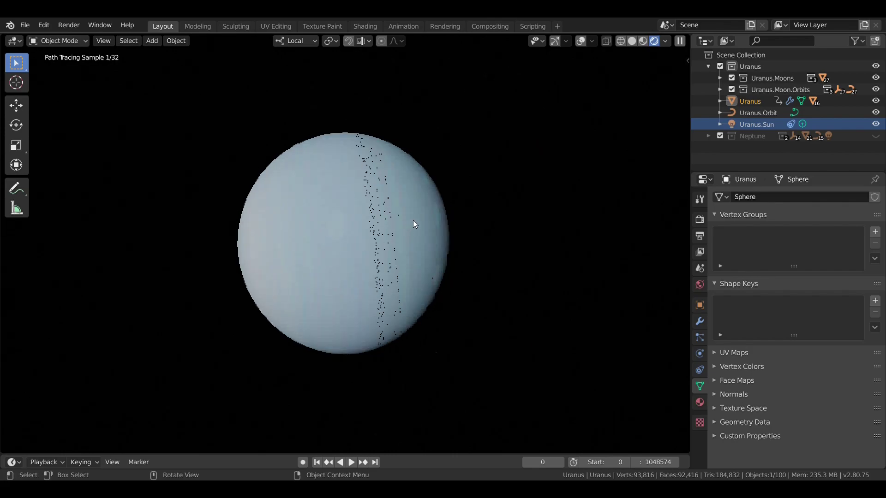
scroll(413, 220, "down", 3)
middle_click_drag(414, 220, 423, 217)
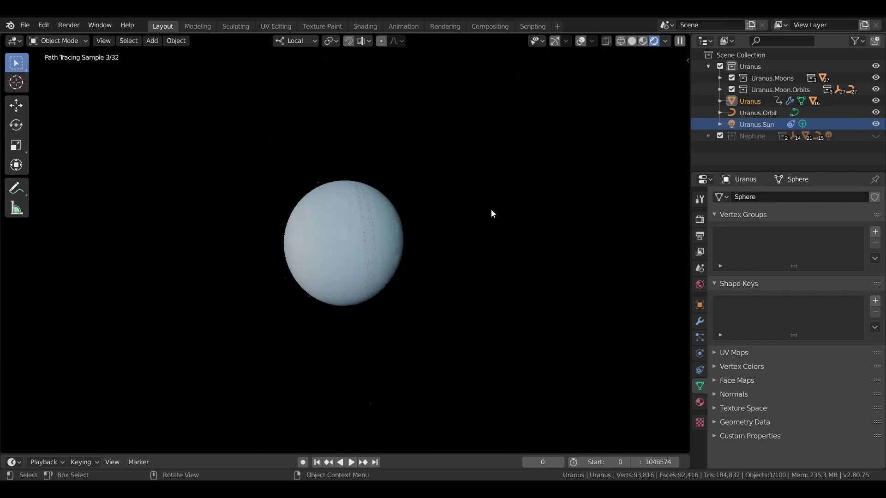
middle_click_drag(491, 209, 494, 198)
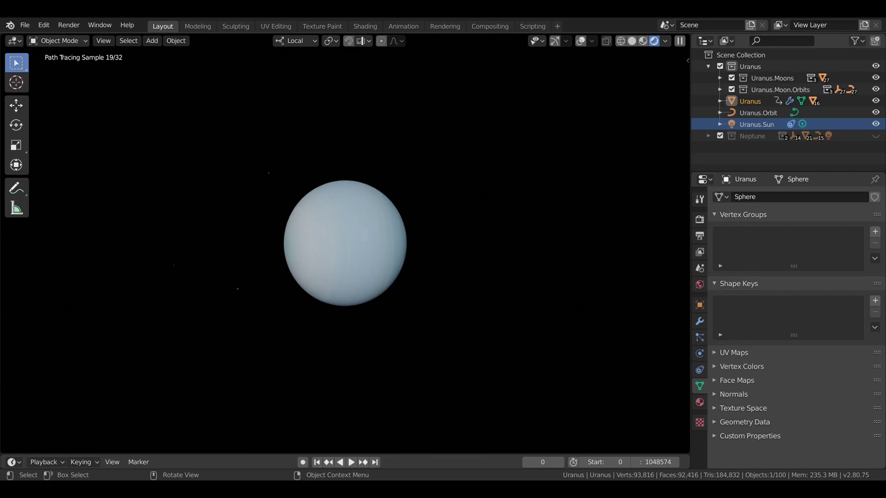
scroll(420, 160, "up", 3)
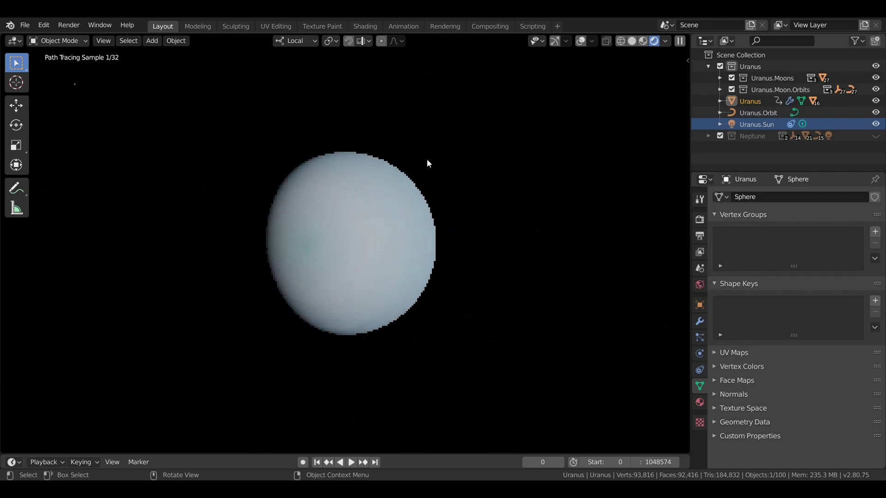
scroll(427, 160, "up", 3)
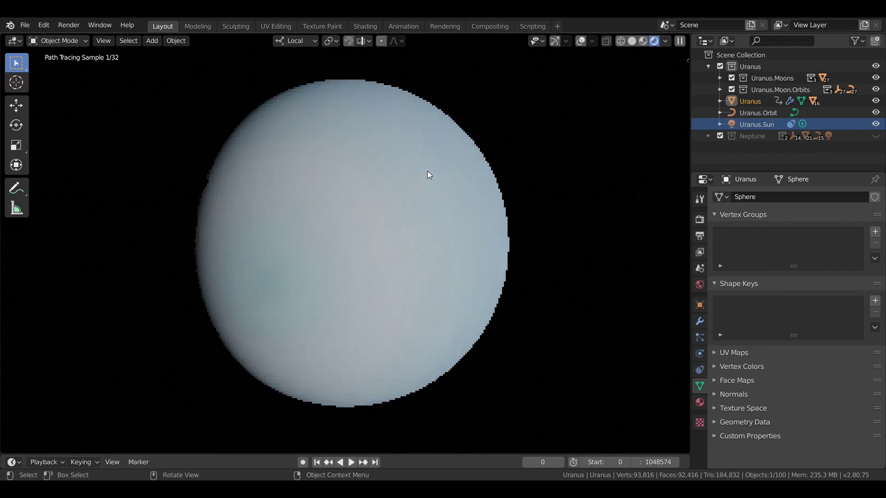
middle_click_drag(434, 171, 423, 179)
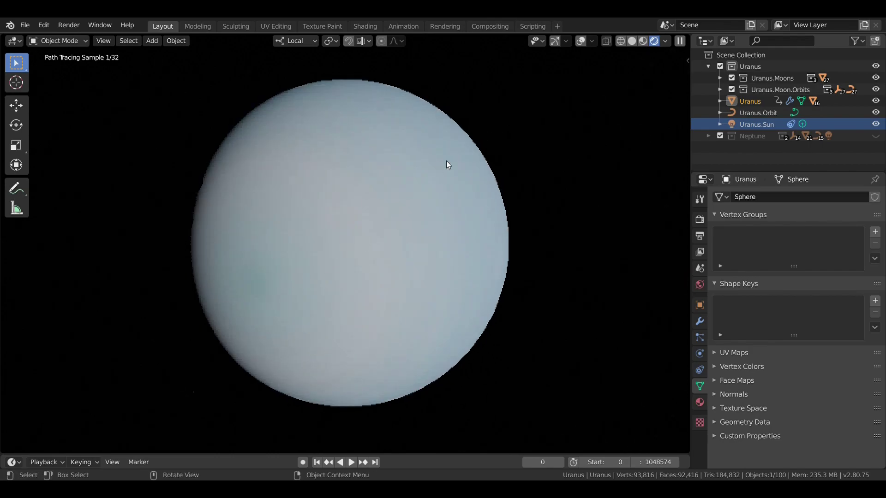
middle_click_drag(483, 116, 390, 116)
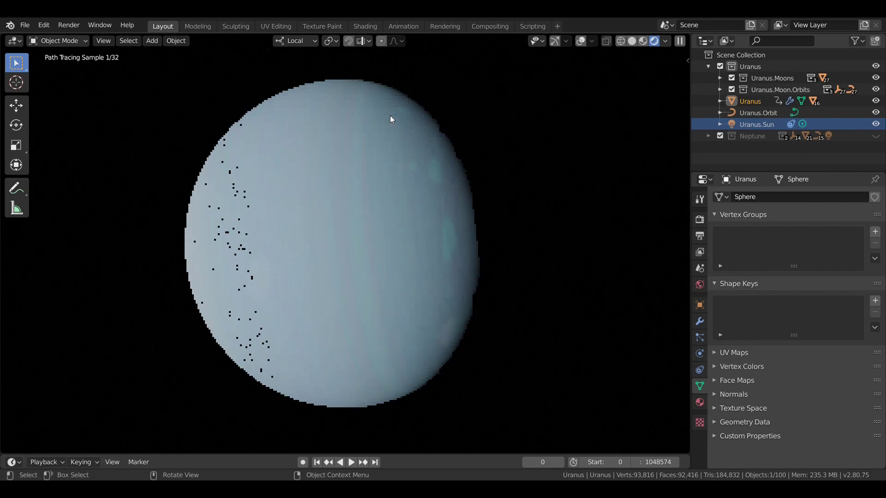
mouse_move(325, 192)
middle_mouse_down()
mouse_move(442, 177)
mouse_move(421, 213)
mouse_move(403, 203)
mouse_move(230, 209)
mouse_move(331, 184)
mouse_move(429, 192)
middle_mouse_up()
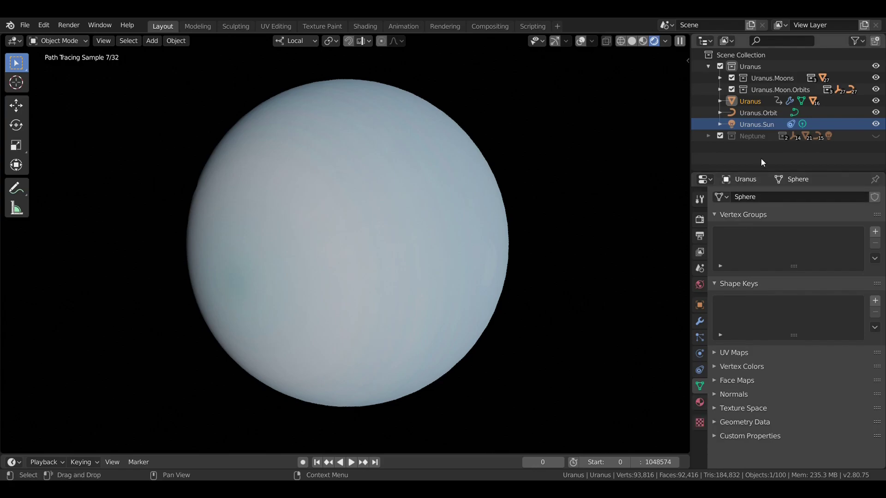
Select the Uranus.Sun lamp to show its light settings.
left_click(745, 125)
scroll(532, 224, "down", 4)
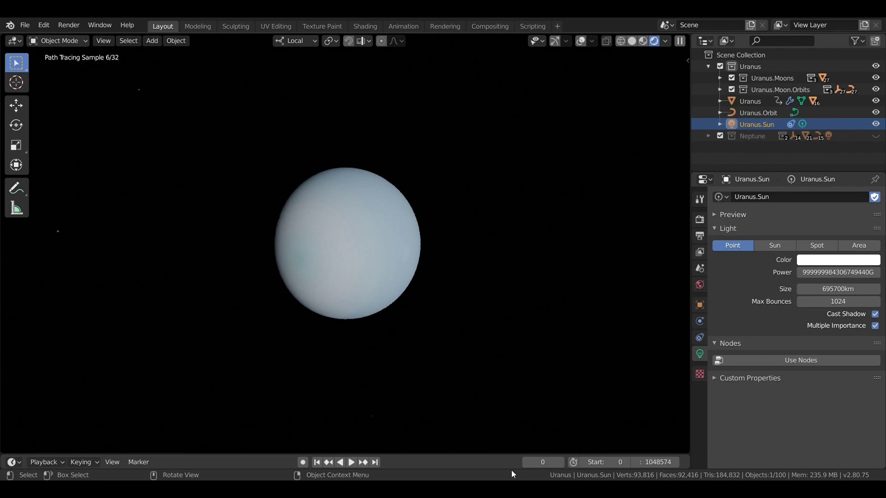
middle_click_drag(574, 162, 560, 162)
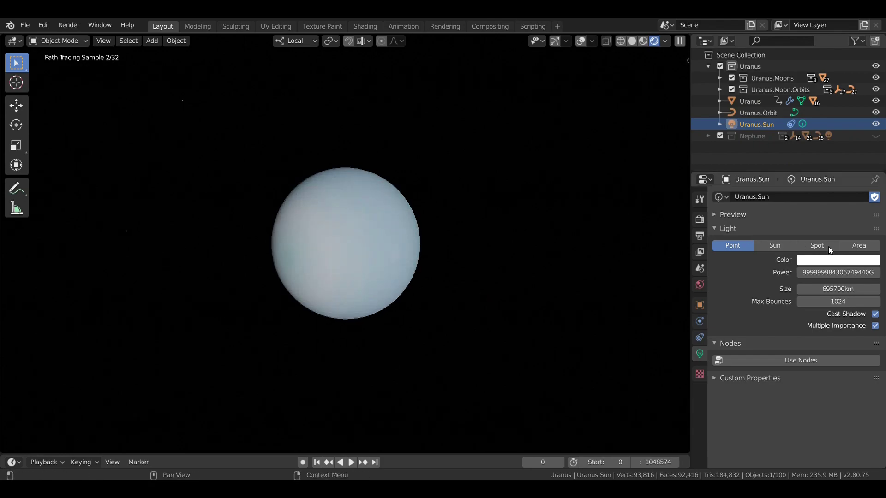
left_click(852, 273)
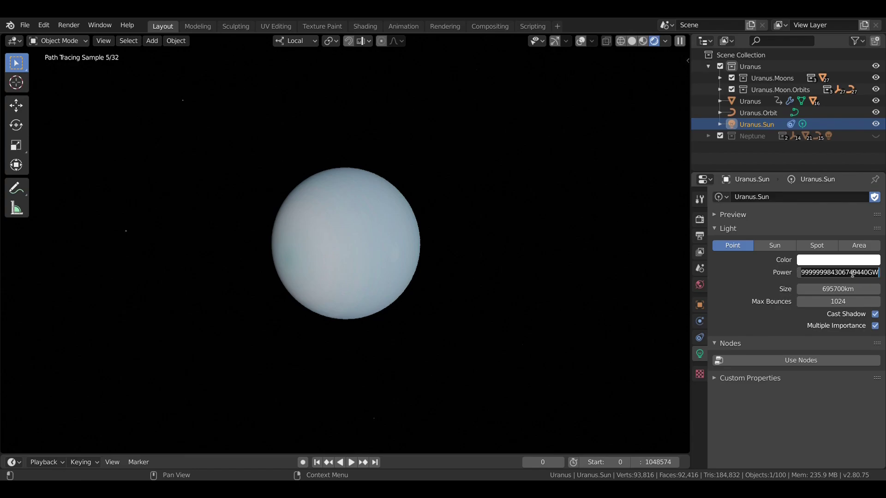
type("1e21")
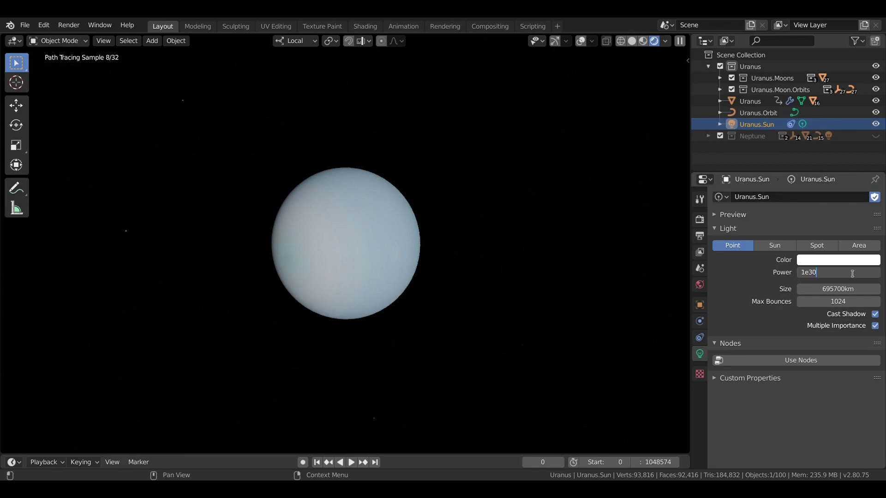
key("Return")
middle_click_drag(488, 145, 540, 153)
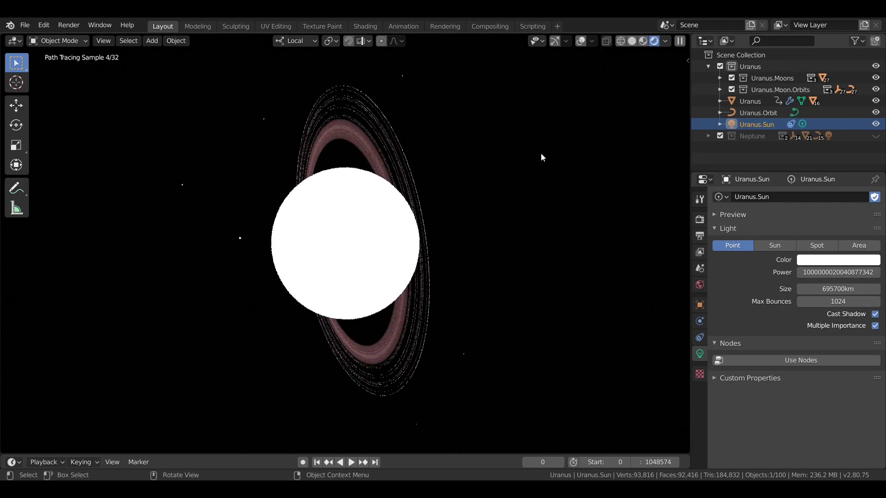
key("ctrl")
key("ctrl+z")
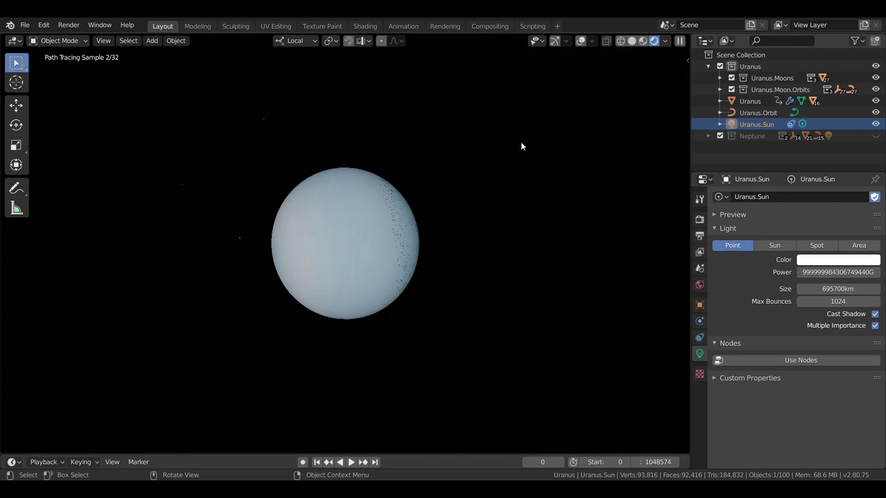
Switch the viewport to Solid shading and orbit around Uranus and its rings.
left_click(632, 41)
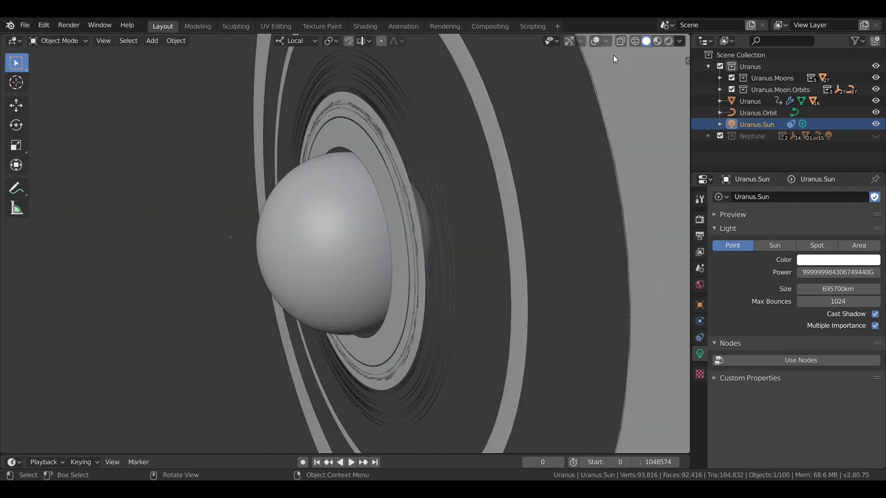
scroll(536, 146, "down", 10)
scroll(536, 146, "up", 5)
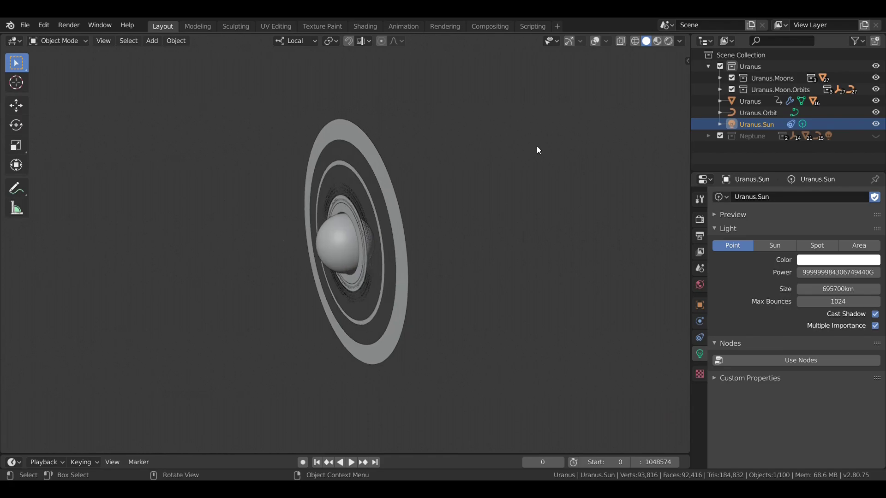
scroll(536, 146, "up", 4)
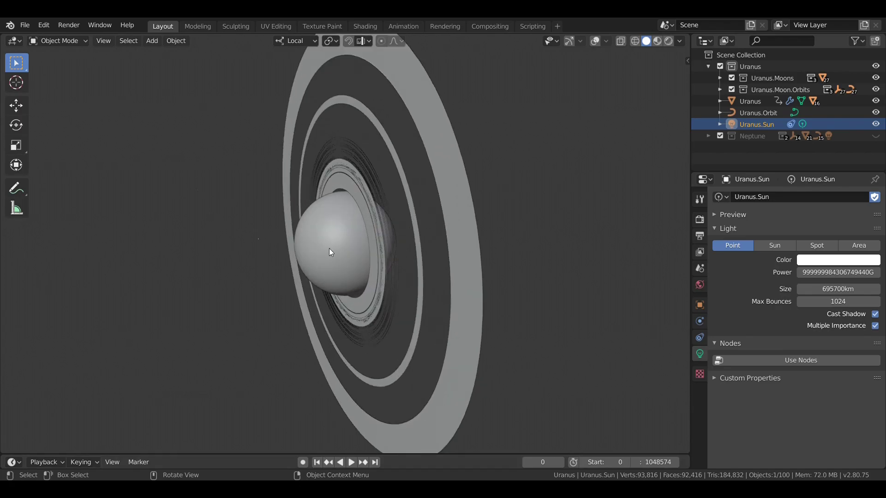
middle_click_drag(330, 252, 338, 180)
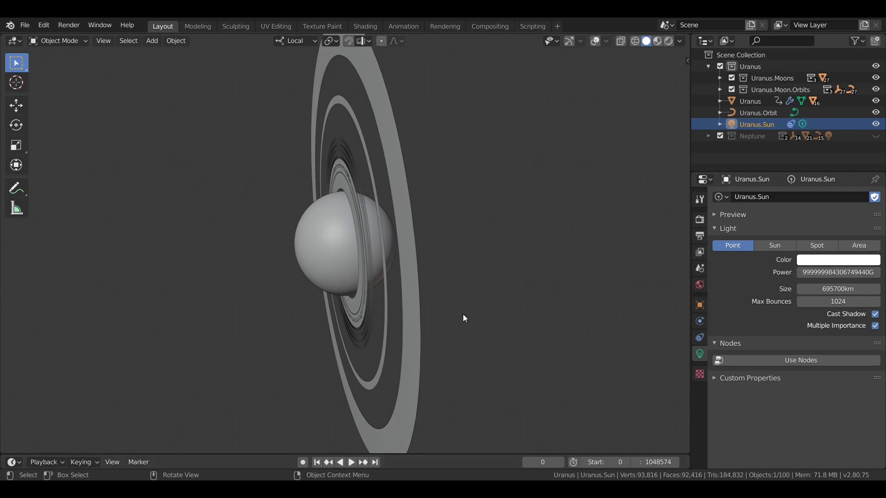
Zoom and orbit the solid view around the rings and the sun.
middle_click_drag(463, 315, 472, 295)
scroll(472, 295, "up", 2)
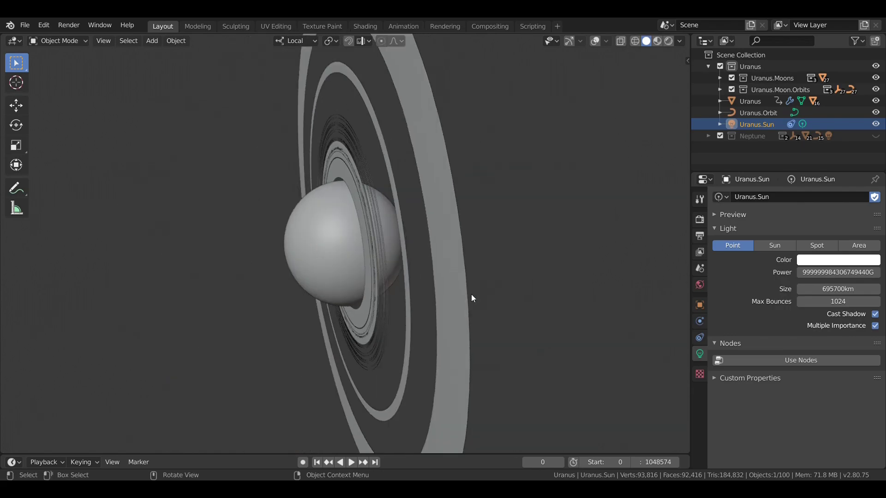
scroll(472, 295, "up", 1)
scroll(472, 295, "down", 4)
scroll(471, 295, "up", 1)
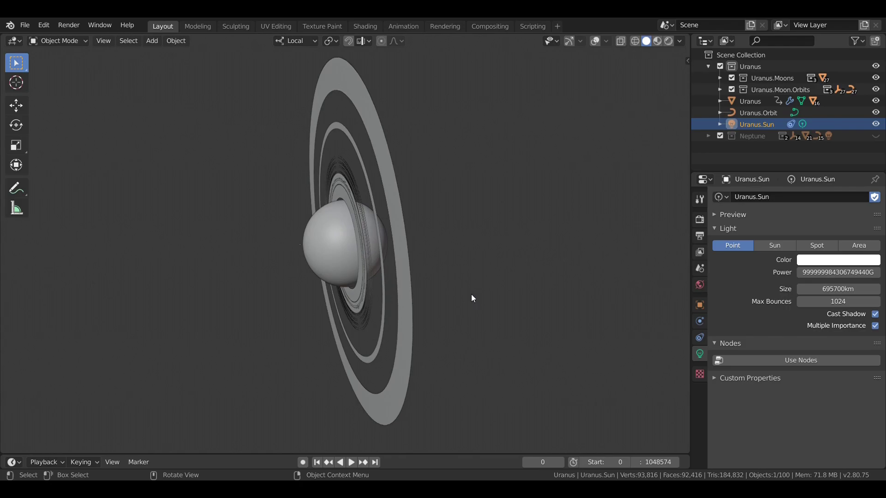
scroll(471, 294, "up", 3)
scroll(471, 294, "down", 2)
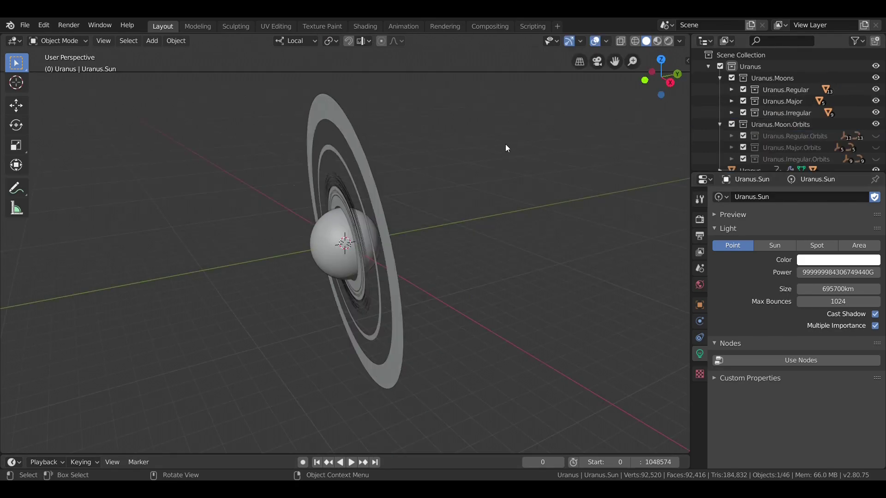
middle_click_drag(445, 162, 450, 162)
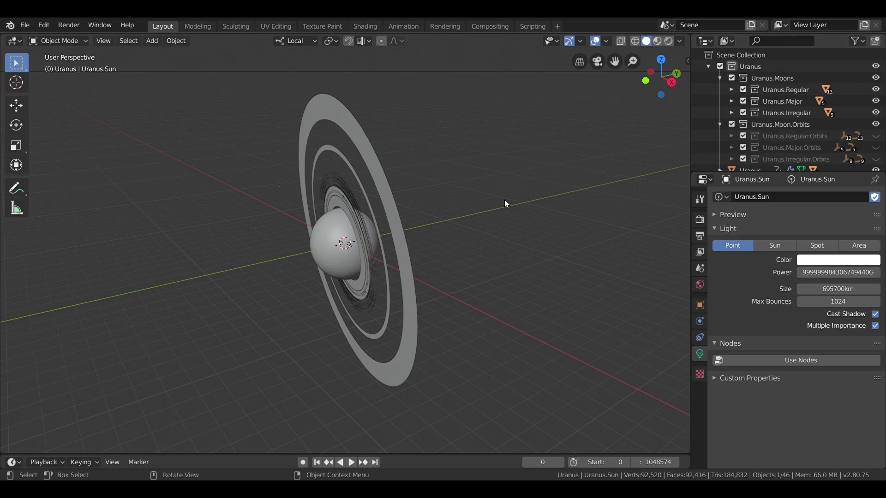
scroll(467, 209, "down", 5)
scroll(467, 208, "up", 5)
scroll(467, 208, "up", 4)
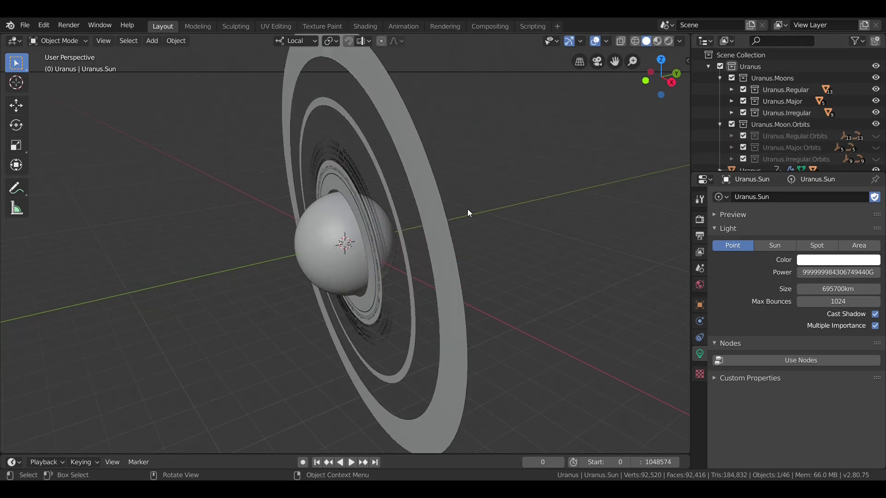
middle_click_drag(466, 209, 458, 196)
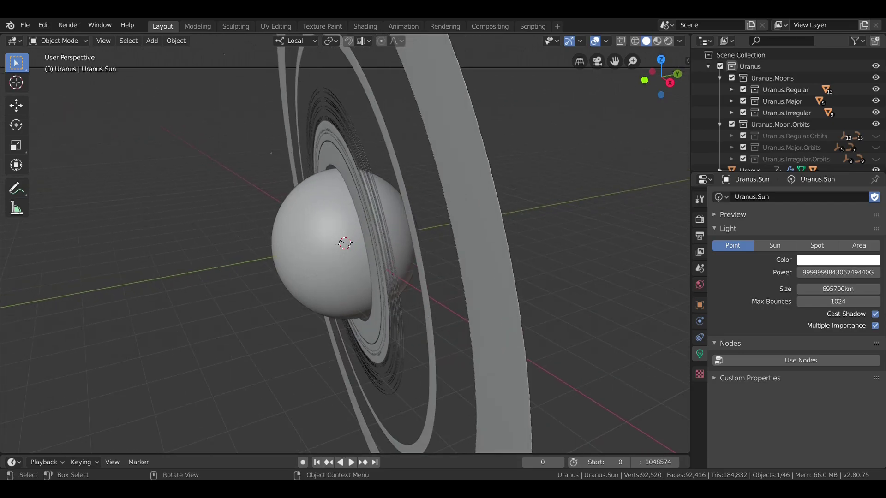
Make the Uranus.Major.Orbits lines visible and turn to face the orbit ellipses.
left_click(875, 147)
scroll(535, 179, "down", 5)
scroll(535, 180, "up", 3)
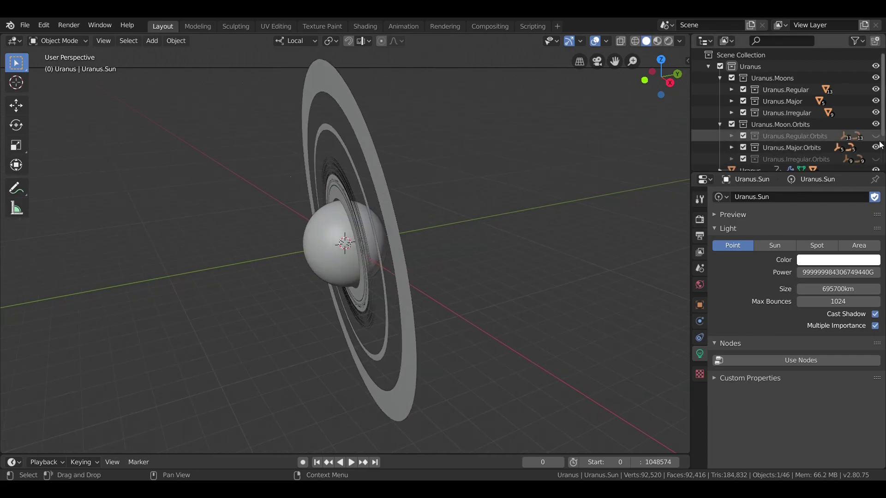
scroll(469, 162, "down", 6)
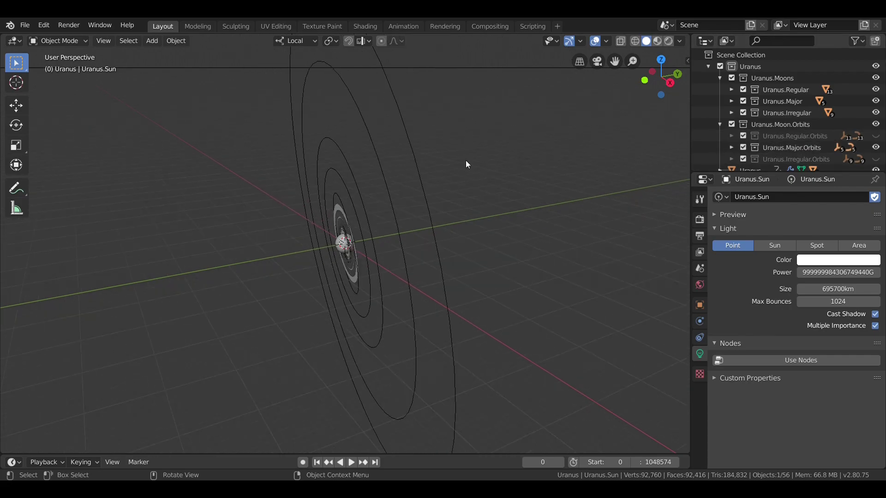
middle_click_drag(466, 161, 527, 151)
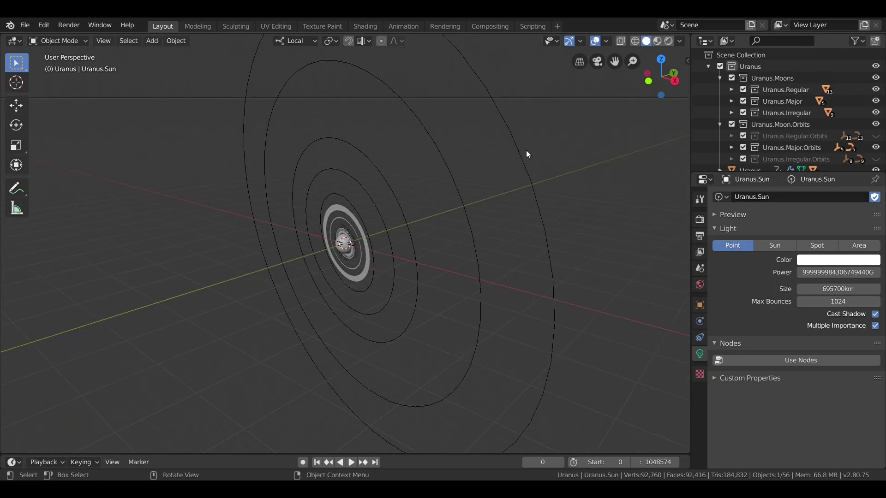
Select all objects in Uranus.Major and expand it to list its five moons.
right_click(777, 101)
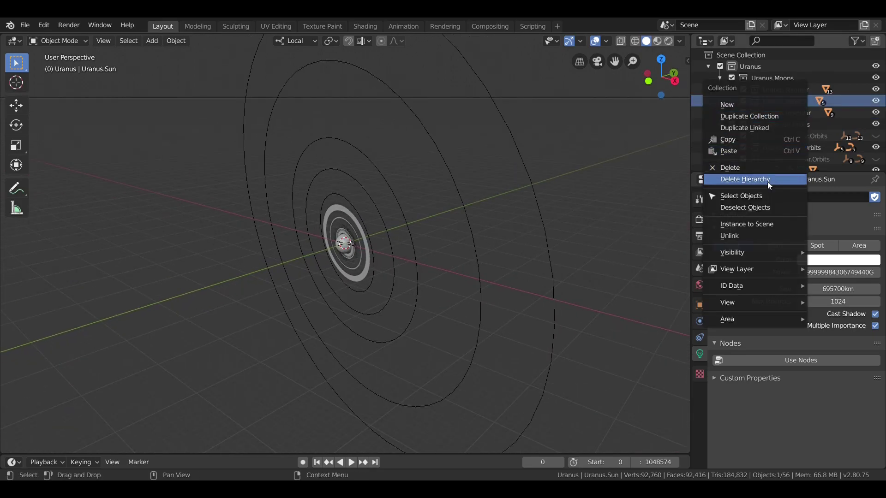
left_click(766, 194)
scroll(551, 180, "down", 3)
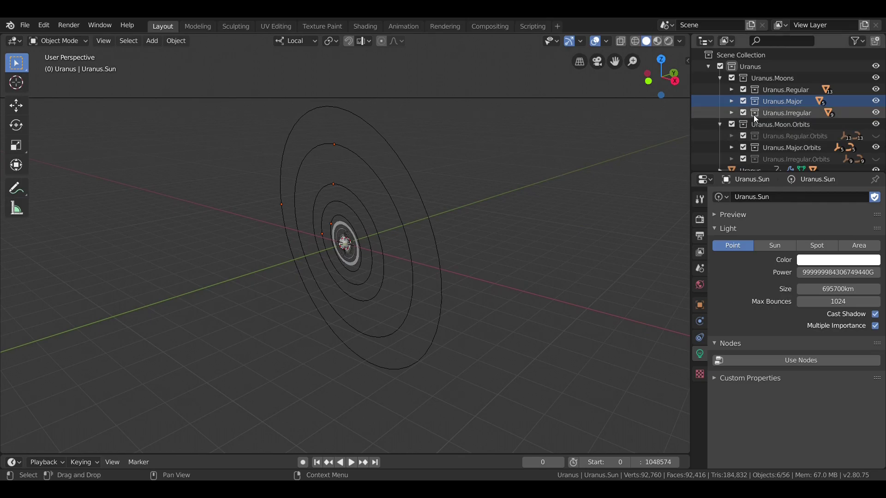
left_click(731, 101)
Switch to Rendered shading and hide the navigation overlays.
key("z")
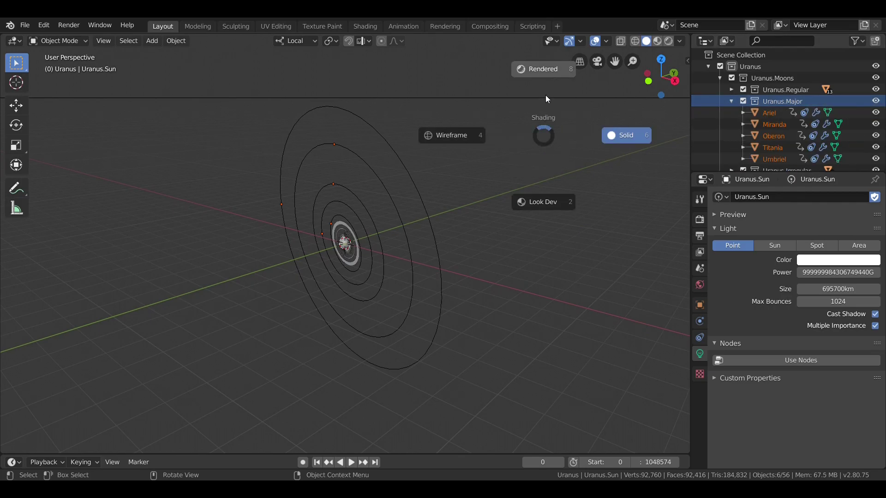
left_click(542, 69)
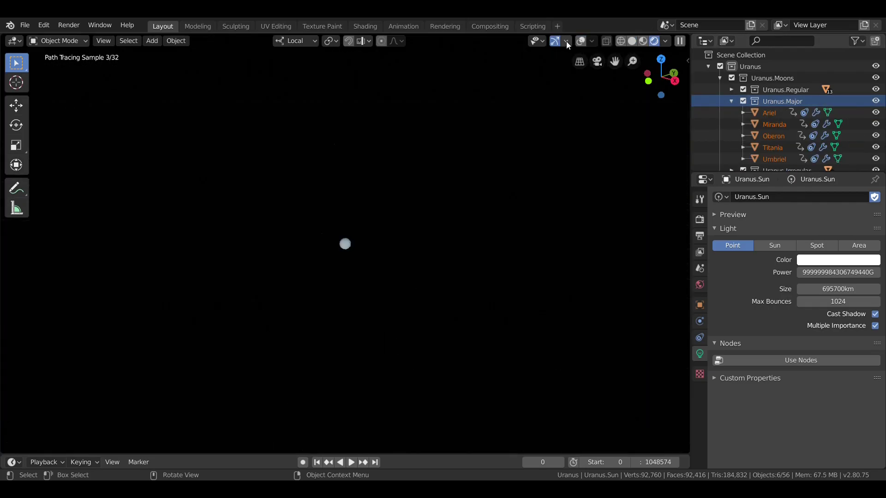
left_click(555, 40)
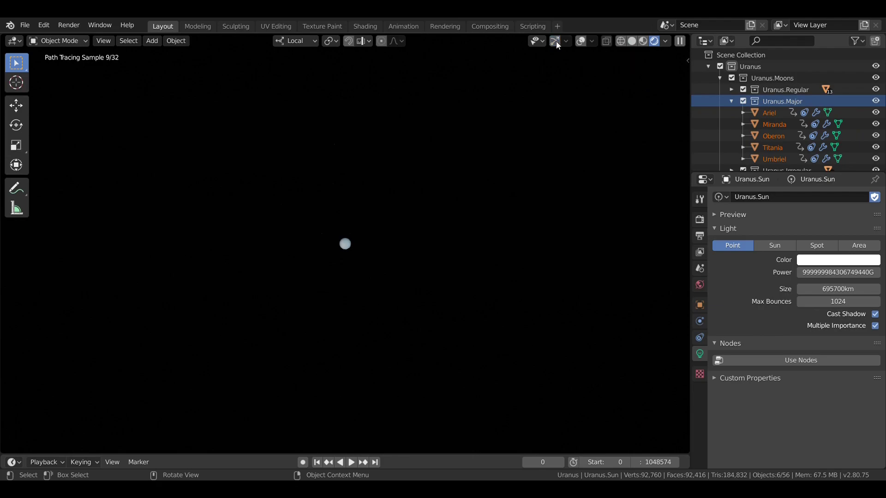
Frame and orbit around the moons Miranda and Ariel in turn.
left_click(762, 124)
key("KP_Decimal")
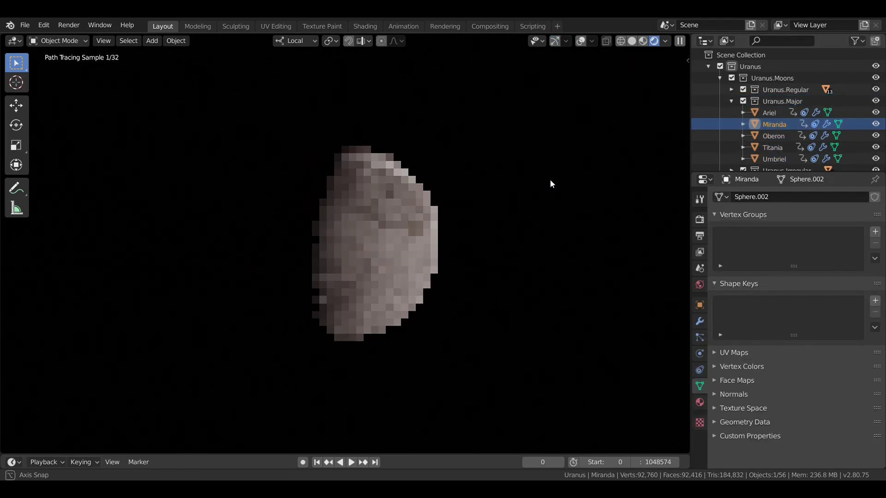
middle_click_drag(566, 178, 645, 157)
left_click(756, 112)
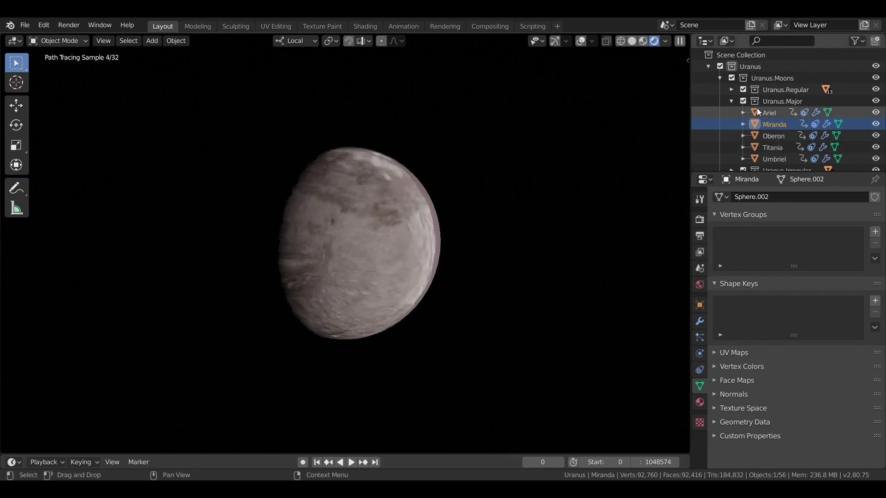
key("KP_Decimal")
mouse_move(511, 204)
middle_mouse_down()
mouse_move(358, 223)
mouse_move(467, 223)
mouse_move(514, 202)
middle_mouse_up()
scroll(515, 202, "down", 3)
scroll(515, 203, "down", 10)
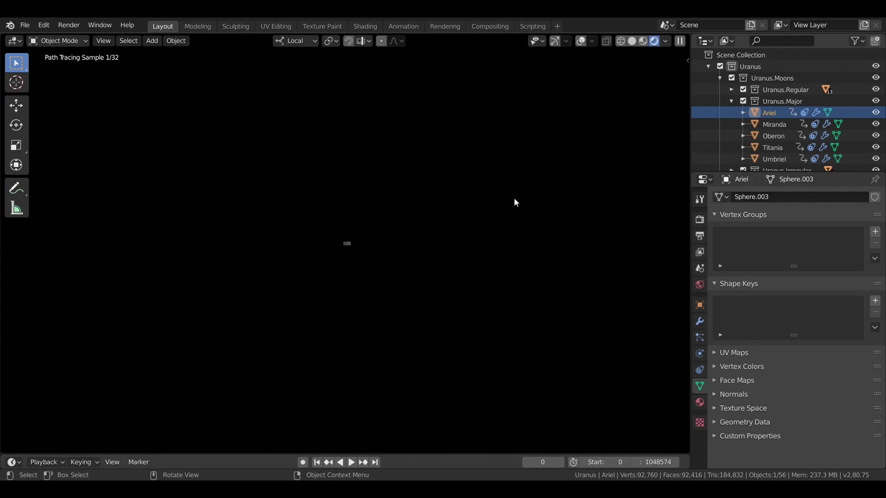
Frame Umbriel, then Titania, then Oberon, orbiting each to see its lit side.
left_click(779, 158)
key("KP_Decimal")
mouse_move(541, 197)
middle_mouse_down()
mouse_move(446, 197)
mouse_move(530, 187)
middle_mouse_up()
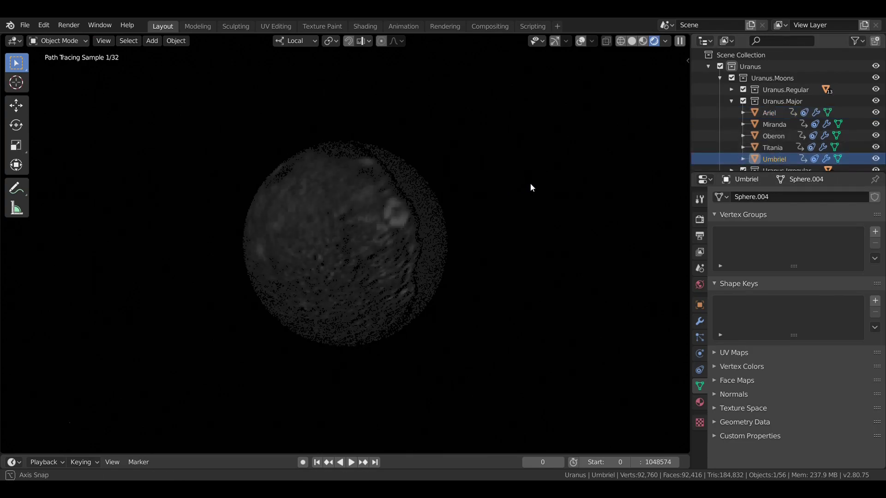
left_click(760, 149)
key("KP_Decimal")
middle_click_drag(451, 200, 508, 190)
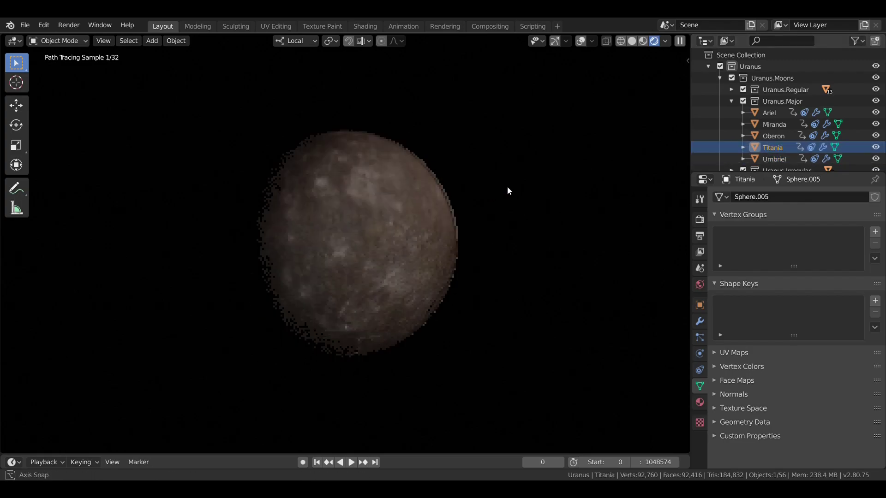
left_click(772, 135)
key("KP_Decimal")
middle_click_drag(491, 225, 443, 241)
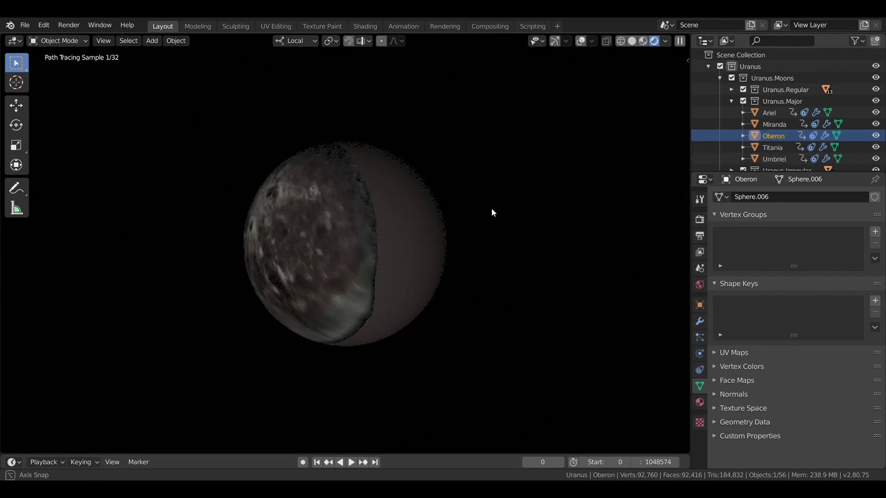
Orbit and zoom around Oberon to vary the lighting on its craters.
mouse_move(492, 212)
middle_mouse_down()
mouse_move(506, 209)
mouse_move(369, 250)
middle_mouse_up()
scroll(380, 245, "down", 10)
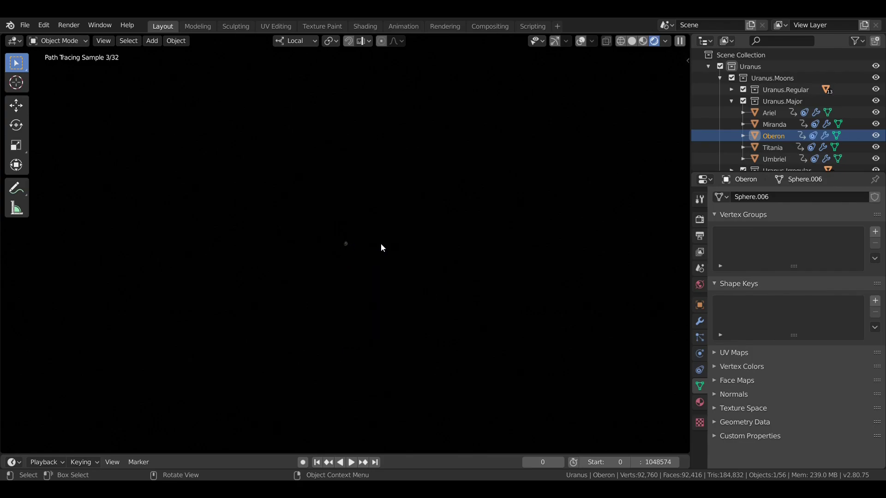
scroll(381, 243, "up", 10)
scroll(383, 243, "up", 3)
scroll(441, 222, "down", 3)
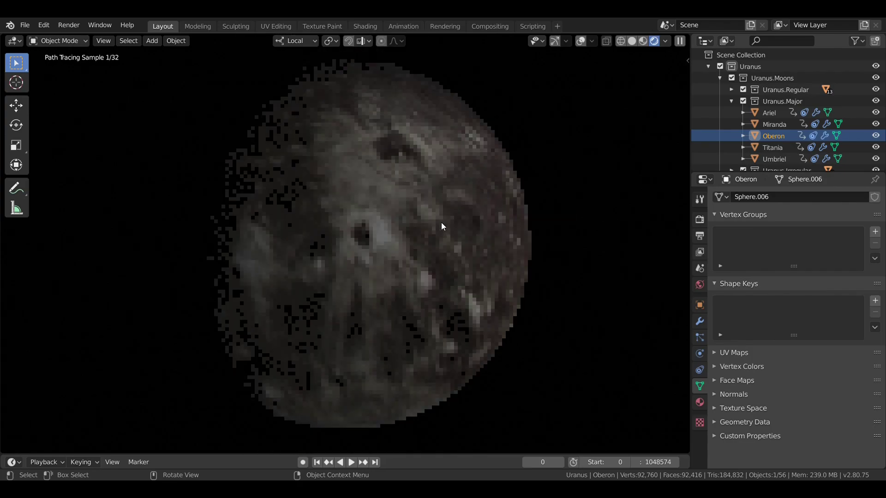
mouse_move(387, 223)
middle_mouse_down()
mouse_move(317, 225)
mouse_move(461, 223)
mouse_move(488, 211)
middle_mouse_up()
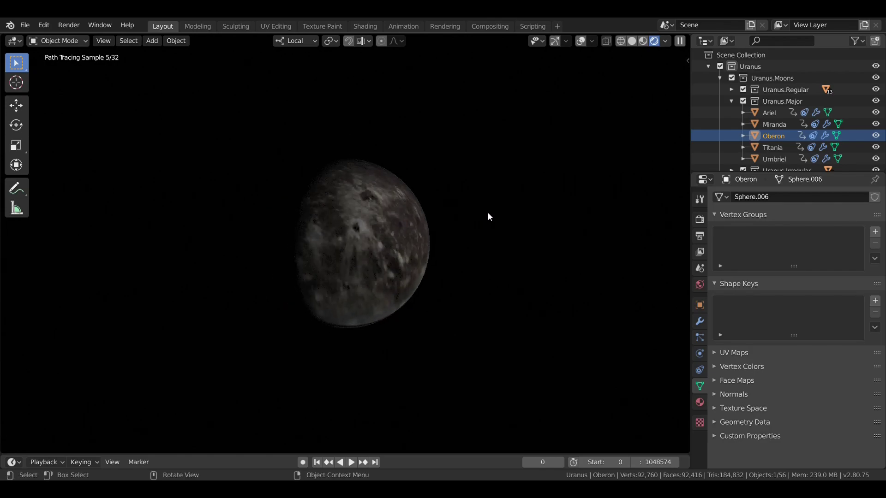
scroll(437, 244, "down", 10)
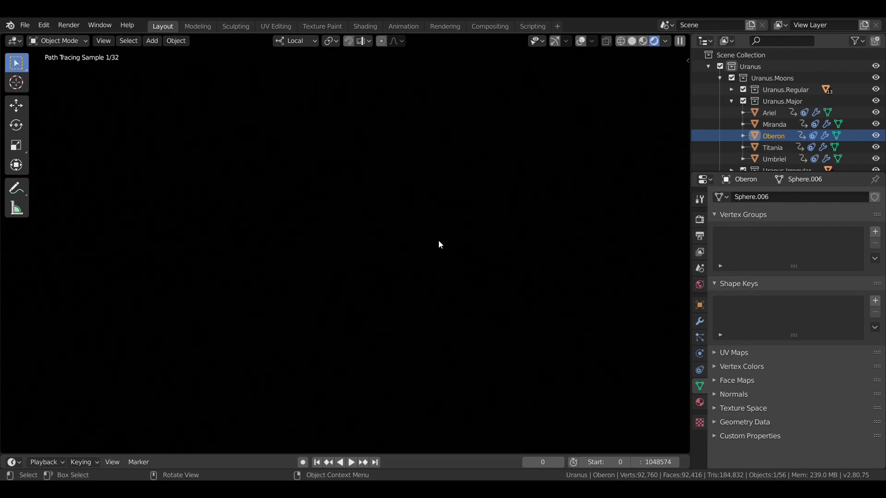
scroll(438, 245, "up", 6)
Rotate through several more angles, ending with a close-up of Oberon filling the view.
middle_click_drag(442, 229, 339, 212)
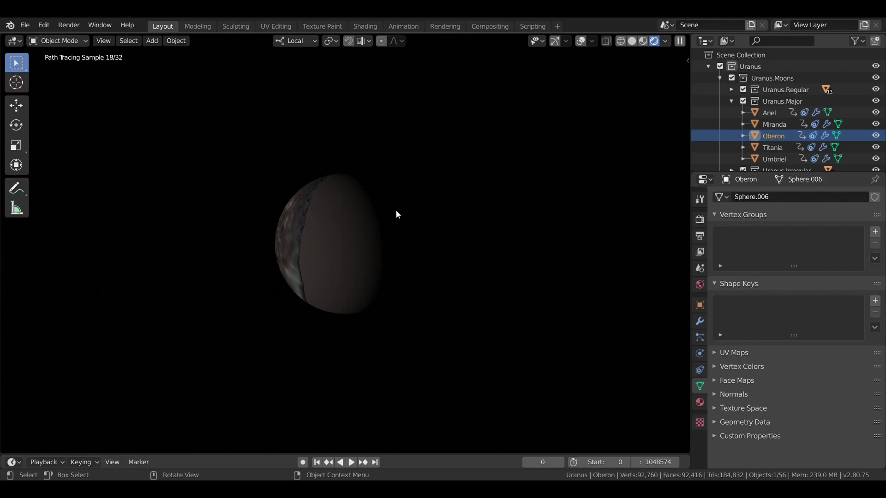
mouse_move(427, 211)
middle_mouse_down()
mouse_move(465, 216)
mouse_move(502, 201)
mouse_move(507, 211)
mouse_move(478, 231)
middle_mouse_up()
scroll(459, 236, "down", 3)
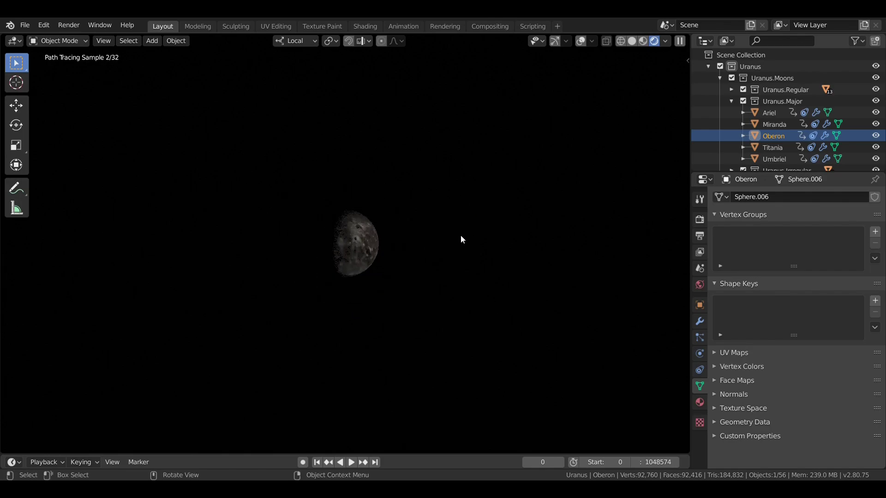
scroll(460, 235, "up", 8)
mouse_move(461, 236)
middle_mouse_down()
mouse_move(367, 271)
mouse_move(309, 257)
mouse_move(432, 245)
mouse_move(414, 247)
middle_mouse_up()
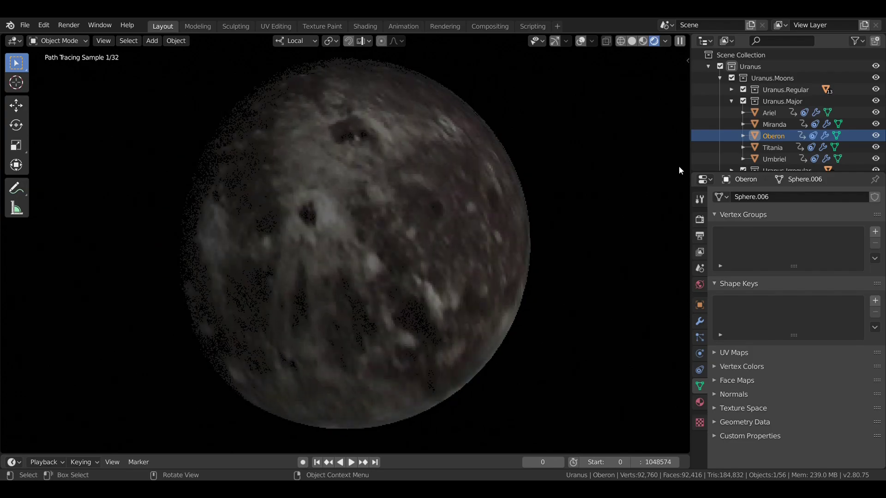
Collapse Uranus.Major and select all of its moons.
left_click(731, 101)
right_click(762, 104)
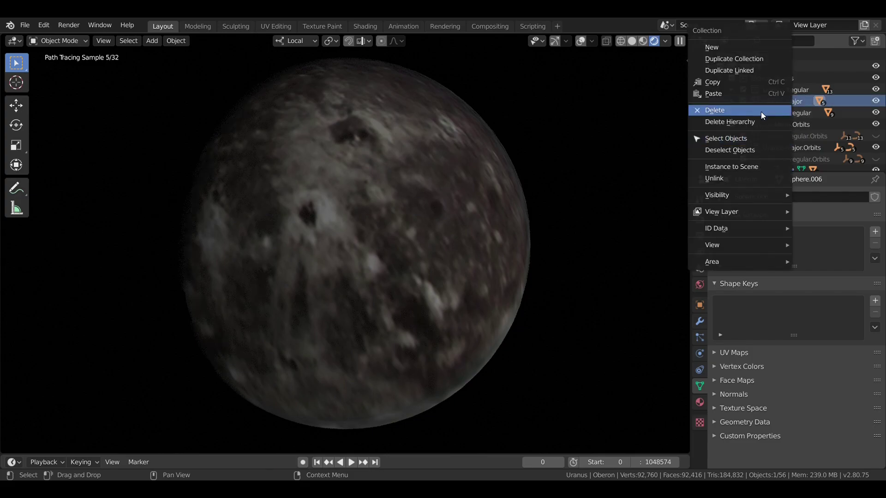
left_click(751, 141)
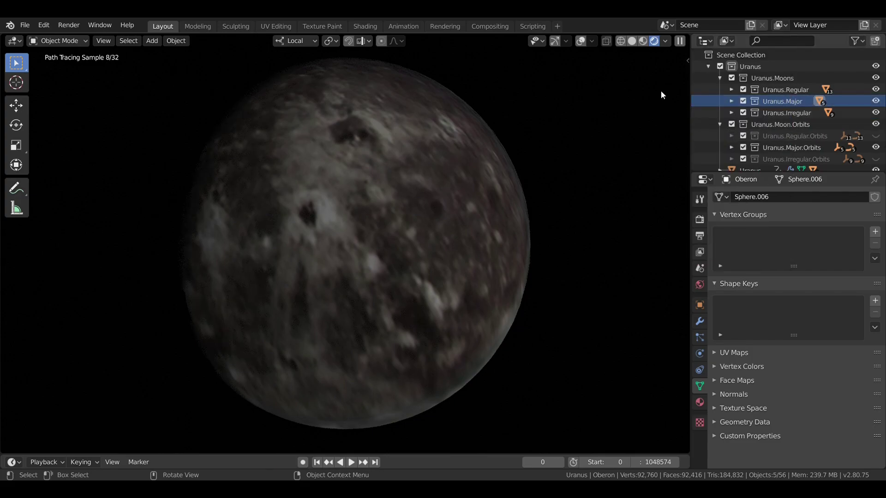
Turn overlays on, switch to Solid shading, select Uranus, and zoom out to its orbit rings.
left_click(580, 40)
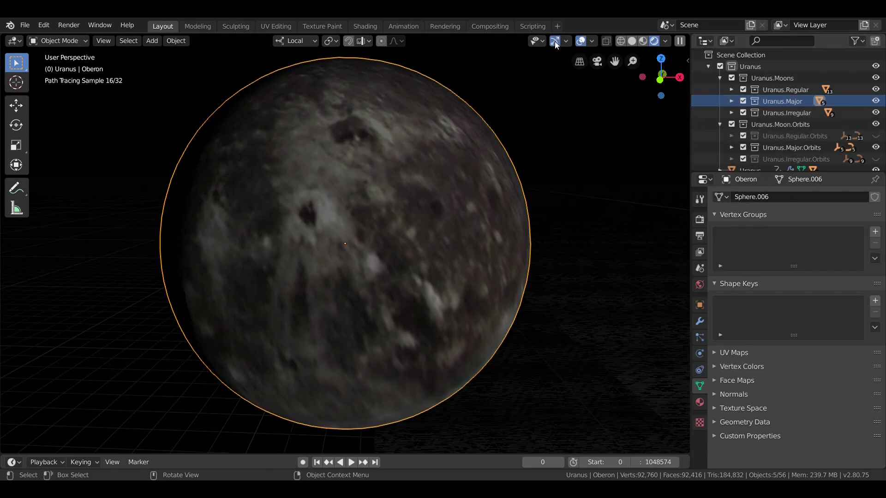
left_click(633, 41)
scroll(761, 134, "down", 2)
left_click(761, 135)
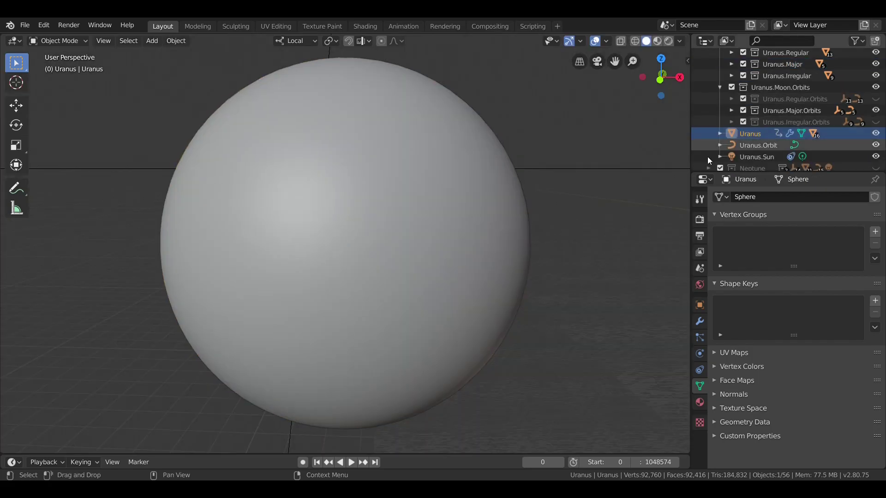
scroll(488, 243, "down", 10)
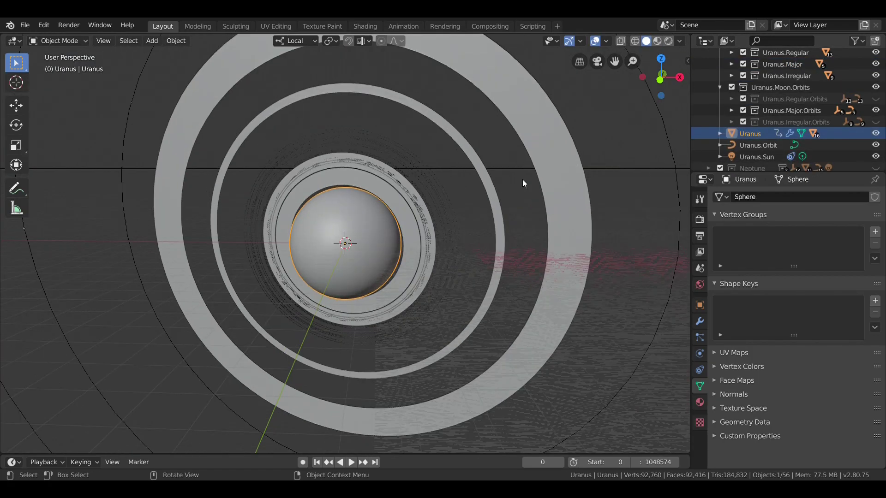
middle_click_drag(523, 161, 600, 157)
left_click(745, 66)
right_click(758, 65)
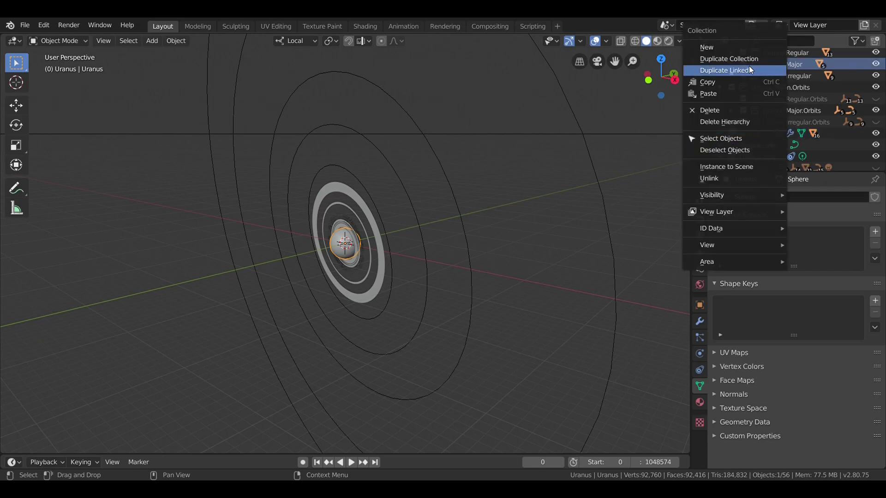
Select the Uranus.Major moons and orbit to a top-down view of their concentric orbits.
left_click(721, 139)
middle_click_drag(606, 167, 571, 162)
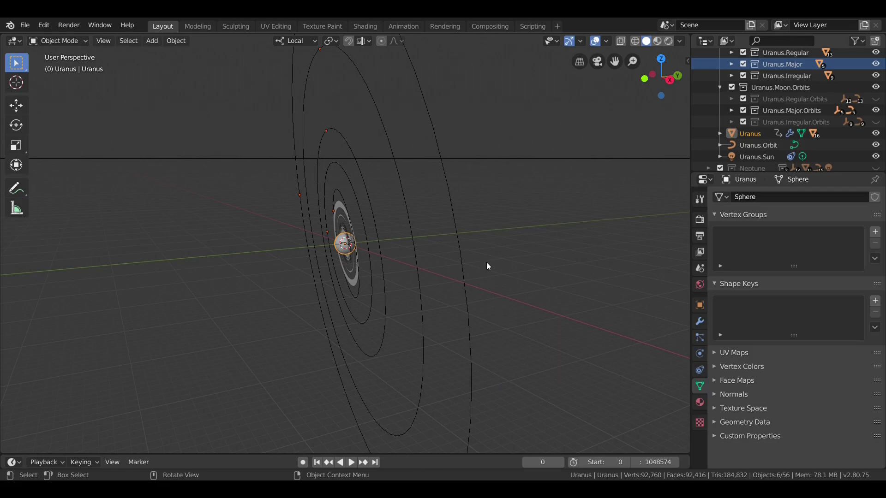
middle_click_drag(487, 262, 348, 112)
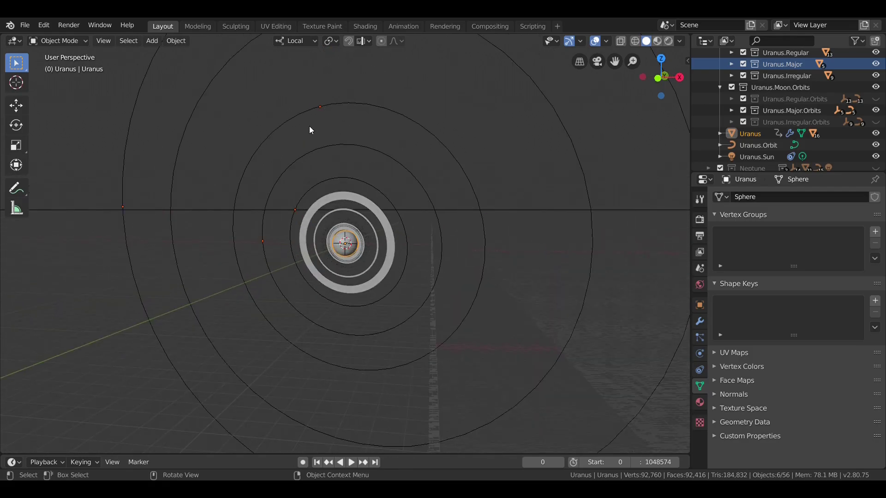
scroll(318, 126, "down", 5)
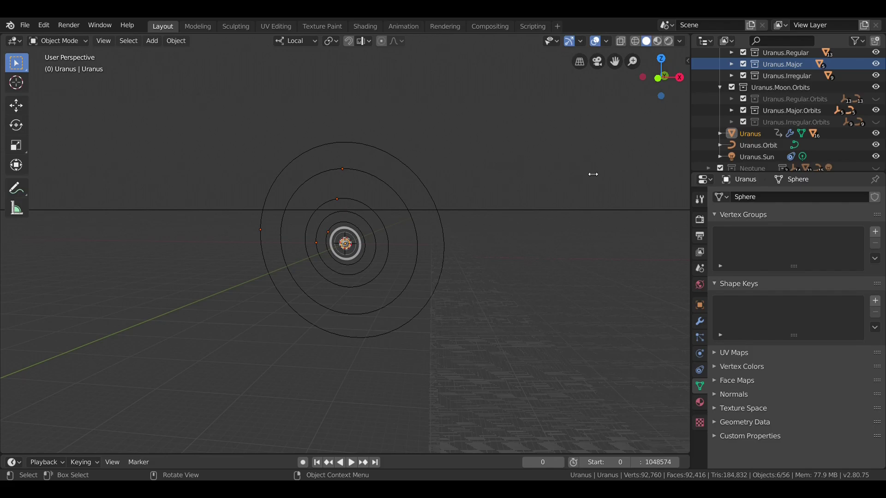
scroll(393, 219, "up", 4)
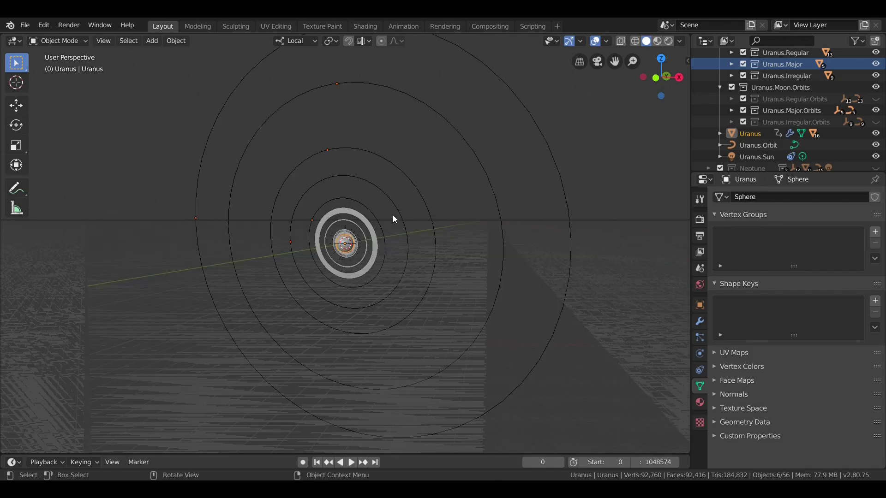
middle_click_drag(393, 214, 317, 228)
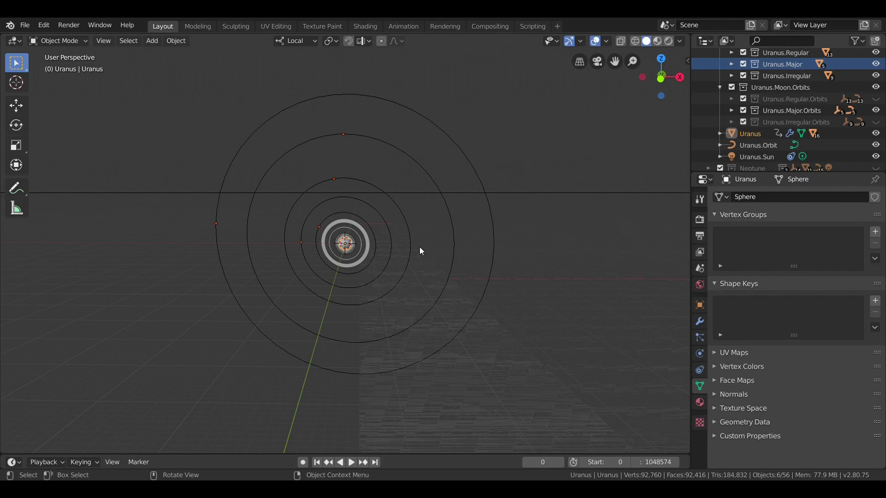
Orbit and zoom around the Uranus.Major orbit lines, settling on an oblique view of the rings.
scroll(419, 246, "up", 5)
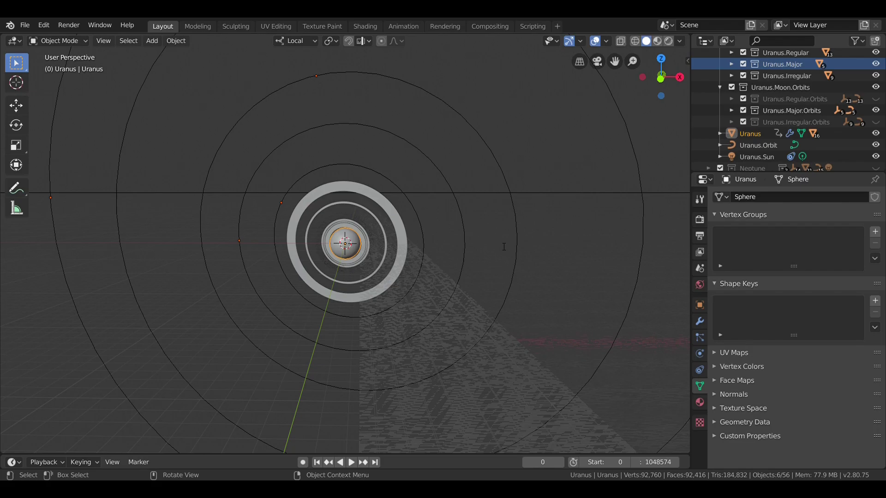
middle_click_drag(497, 450, 495, 262)
scroll(489, 263, "down", 4)
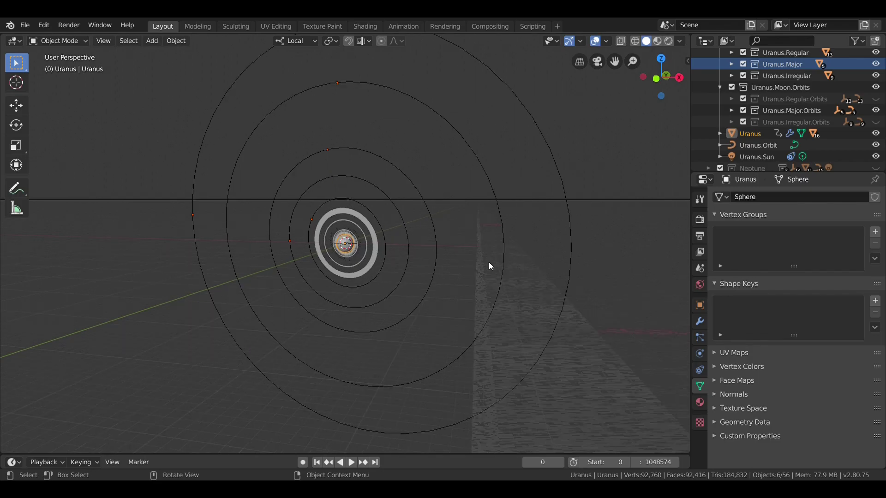
scroll(489, 262, "up", 3)
scroll(488, 262, "up", 3)
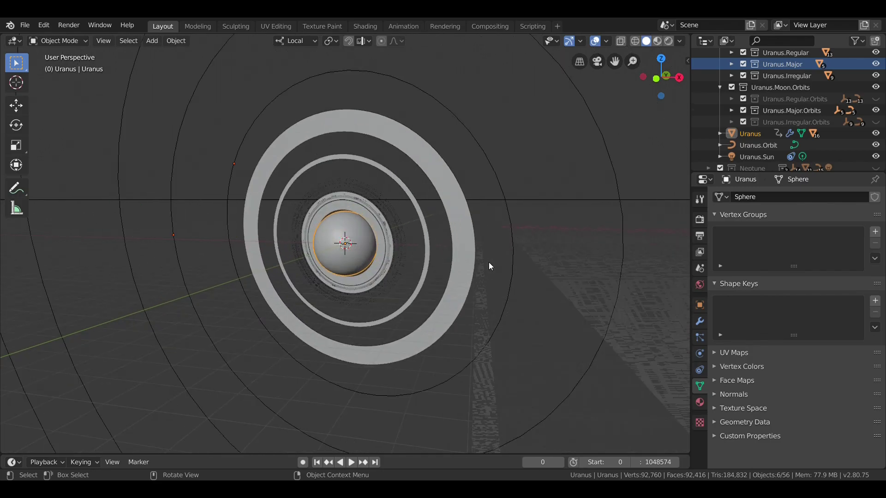
middle_click_drag(489, 262, 417, 262)
scroll(406, 261, "down", 6)
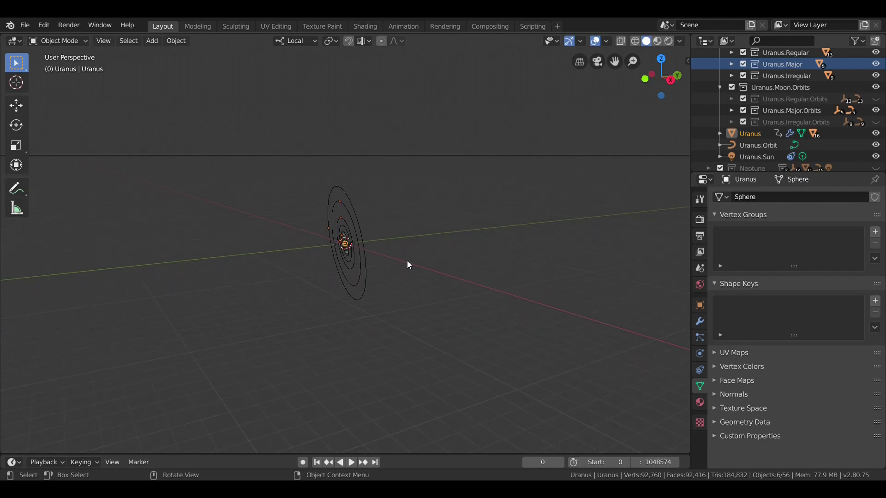
scroll(407, 262, "up", 4)
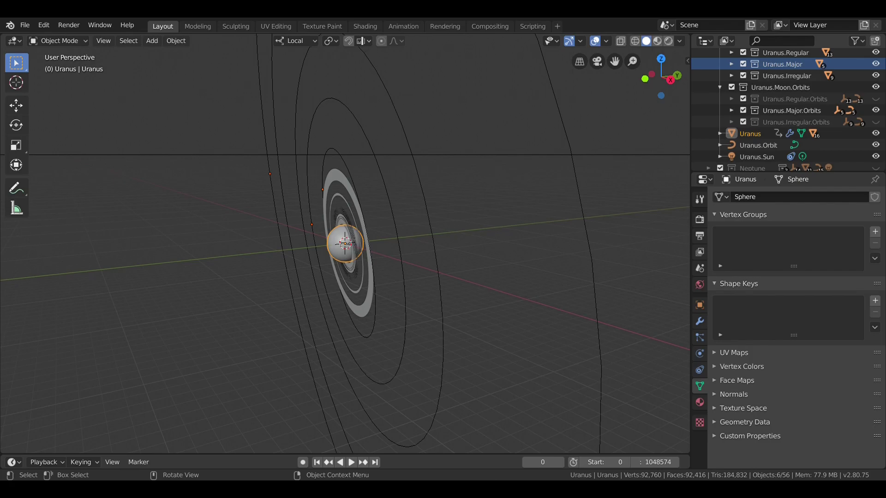
Orbit to a near top-down view of the rings and zoom out until Uranus's moon orbit lines show.
middle_click_drag(468, 355, 358, 402)
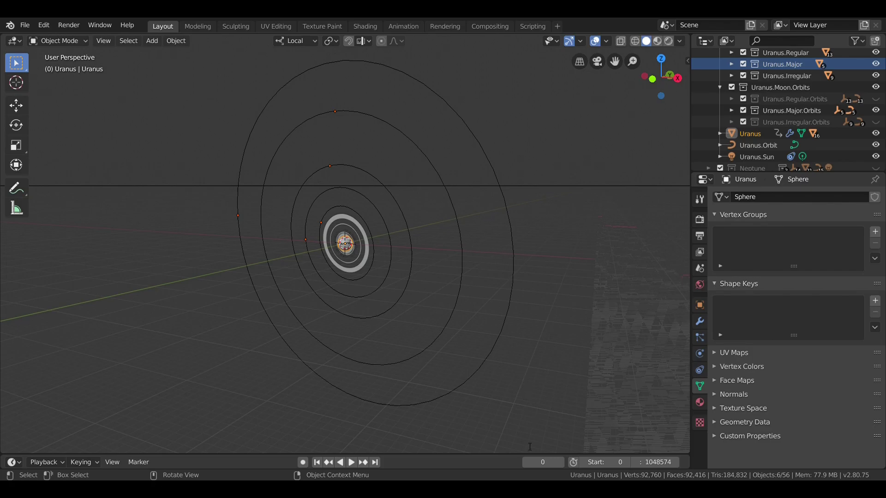
middle_click_drag(450, 276, 390, 381)
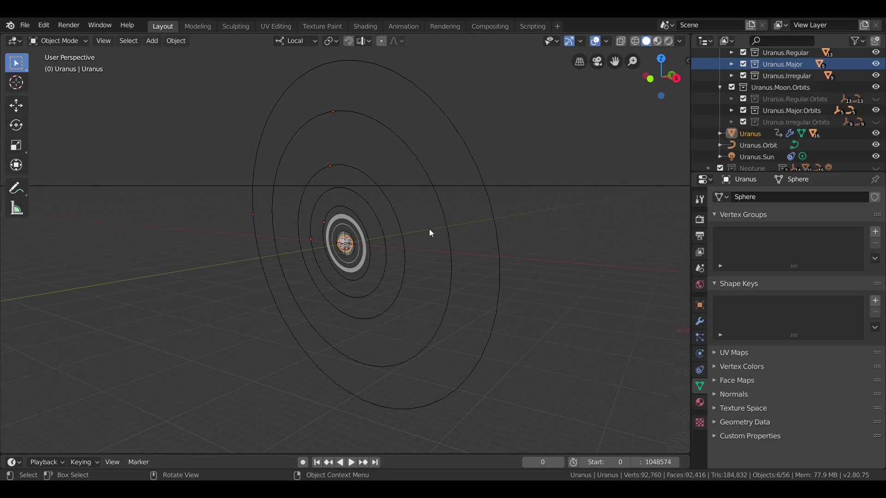
scroll(429, 226, "up", 5)
scroll(429, 223, "down", 3)
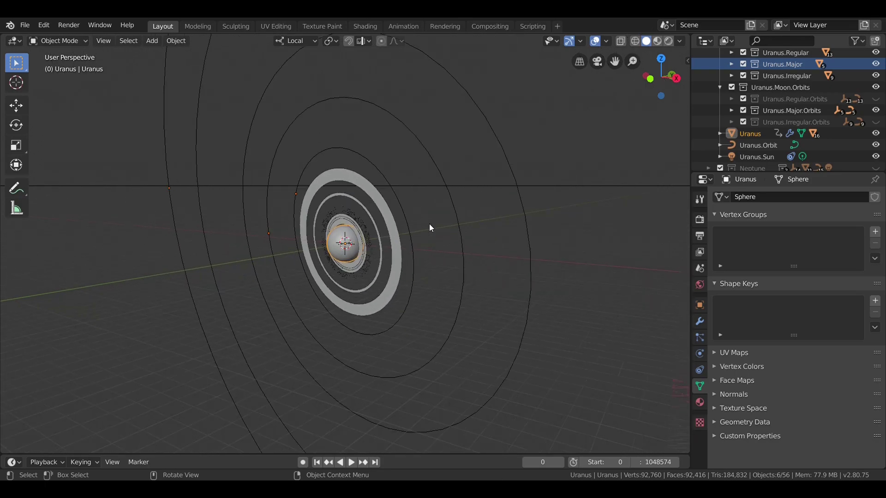
scroll(429, 223, "down", 4)
scroll(429, 223, "up", 2)
middle_click_drag(429, 224, 435, 207)
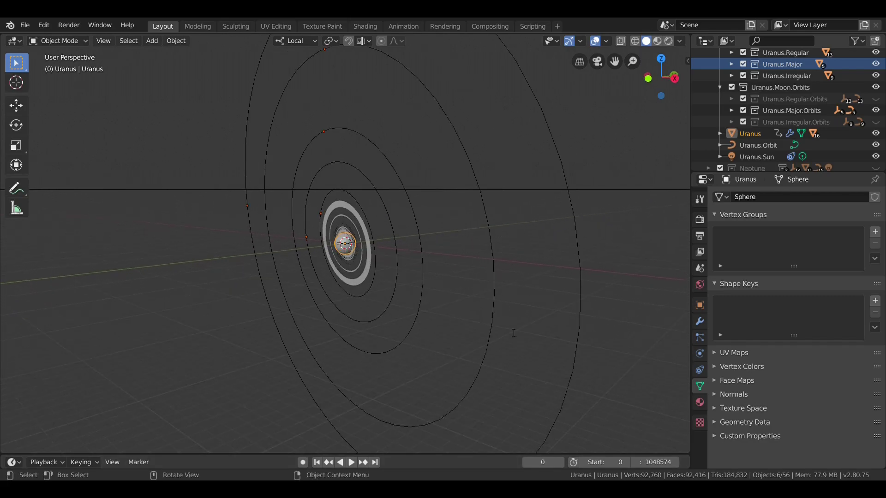
scroll(443, 189, "down", 6)
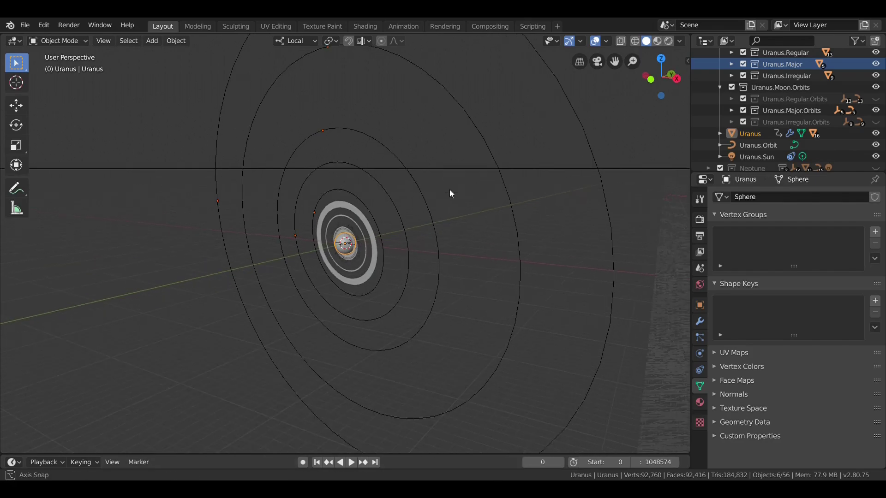
scroll(425, 186, "up", 12)
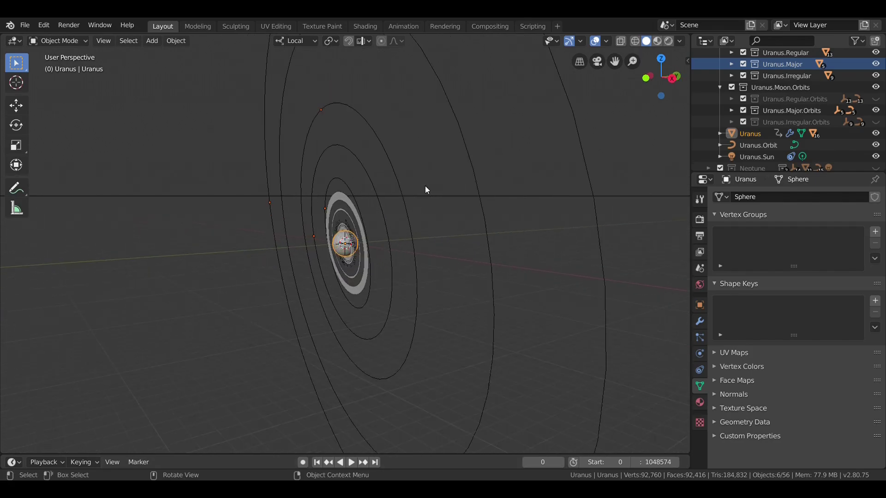
scroll(425, 186, "up", 2)
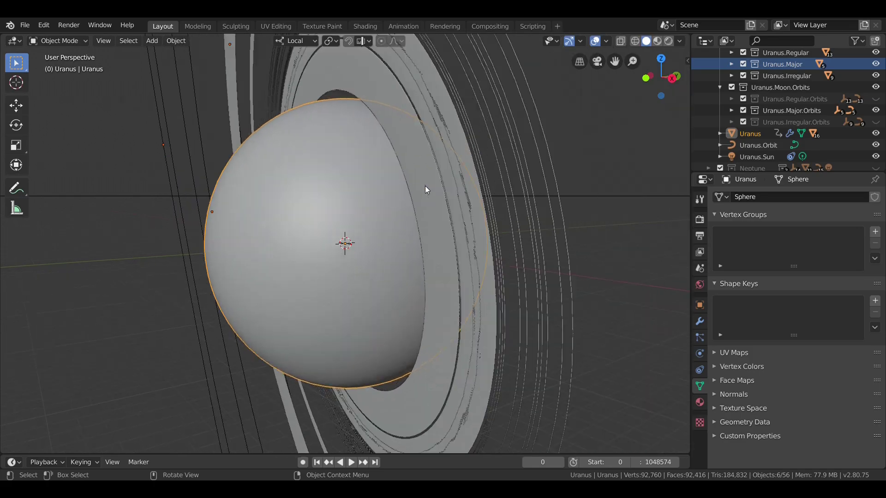
scroll(424, 186, "down", 9)
scroll(425, 190, "down", 4)
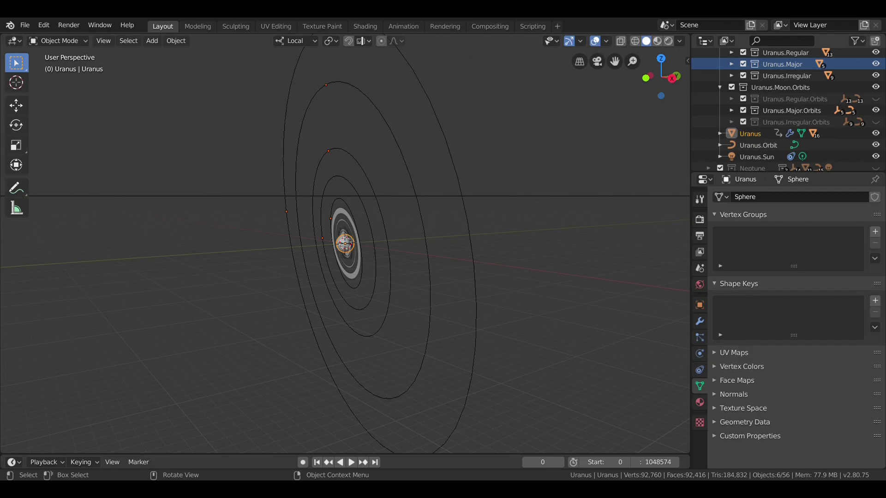
scroll(509, 194, "up", 4)
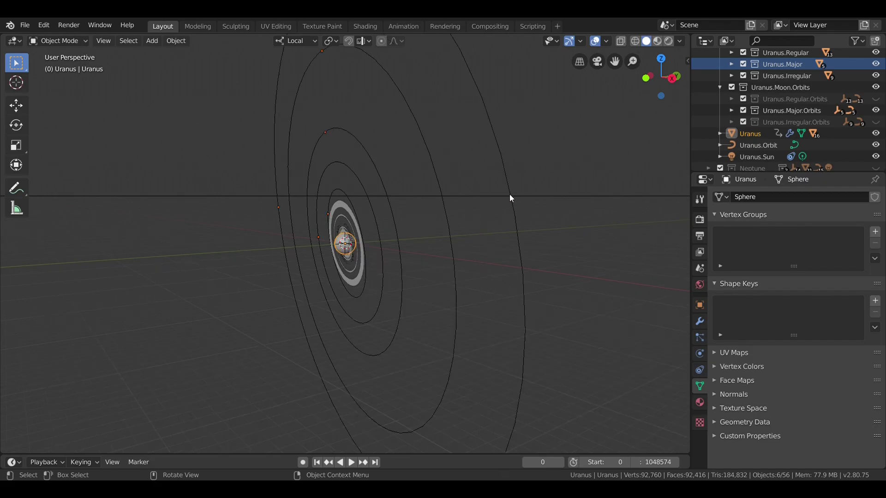
Switch the viewport to Rendered shading with overlays and navigation gizmos hidden.
key("z")
left_click(524, 100)
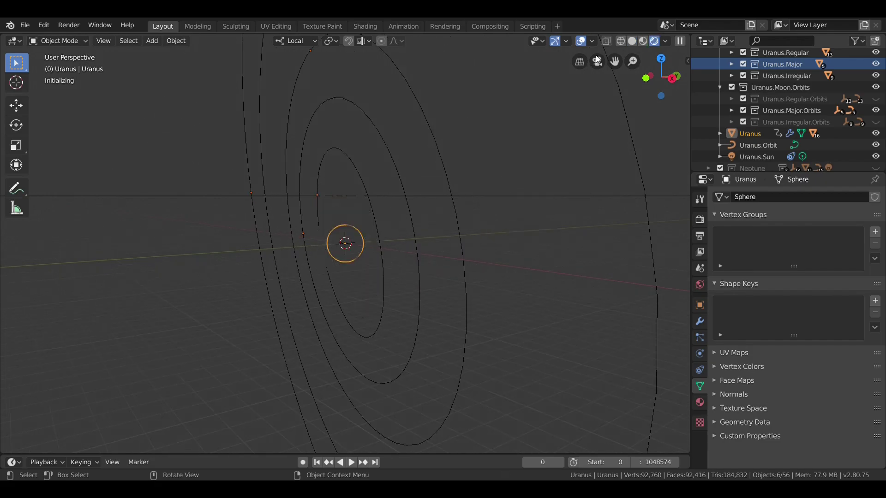
left_click(581, 40)
left_click(555, 41)
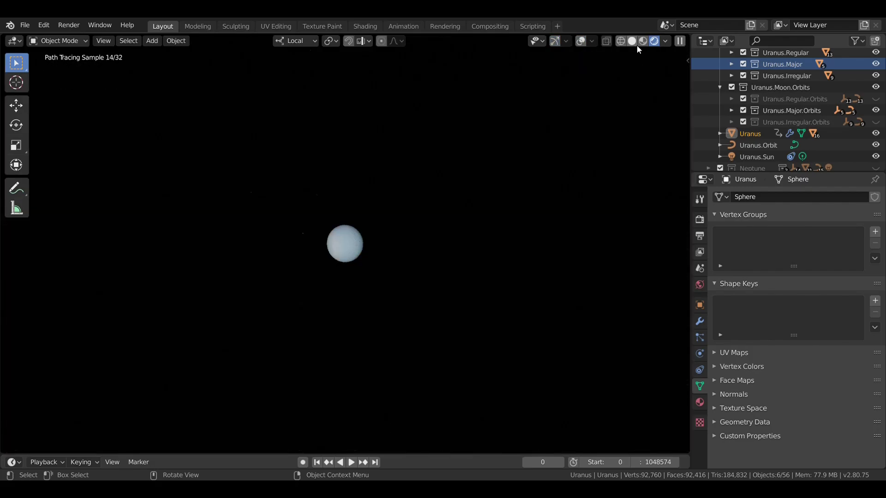
scroll(734, 121, "up", 2)
scroll(738, 131, "down", 3)
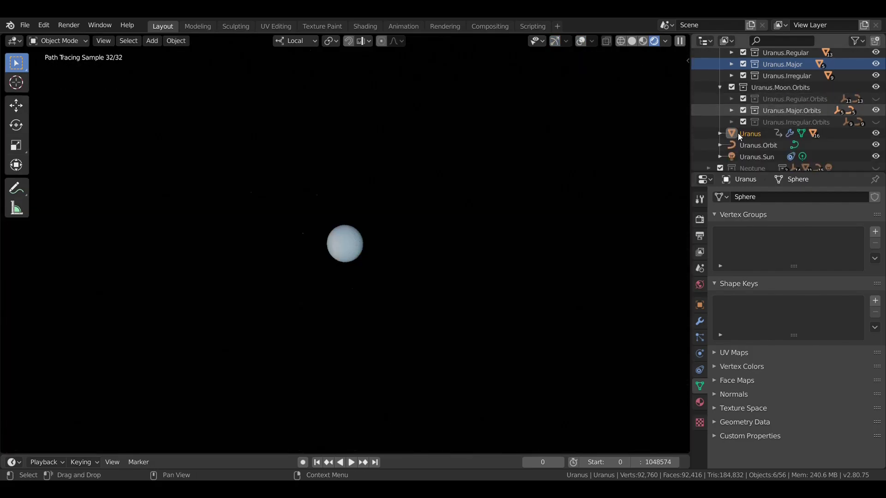
scroll(737, 132, "up", 3)
Frame the moon Miranda from Uranus.Major and orbit to see it half-lit.
left_click(732, 93)
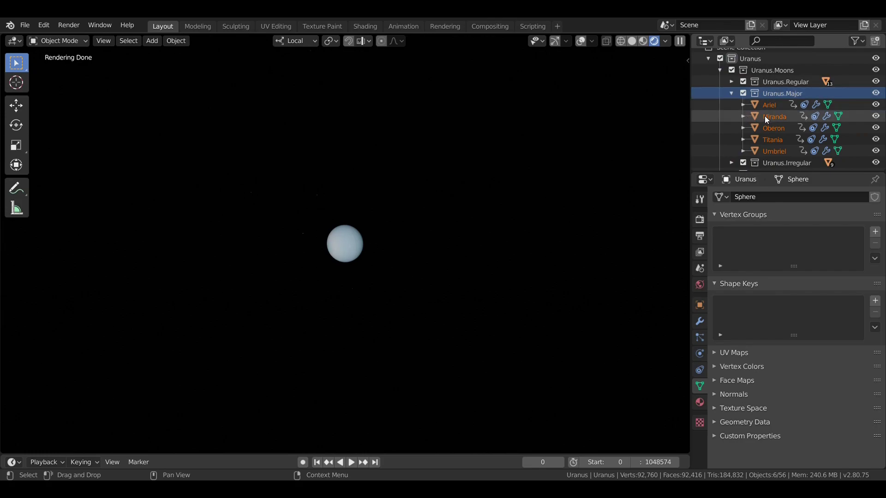
left_click(765, 115)
key("KP_Decimal")
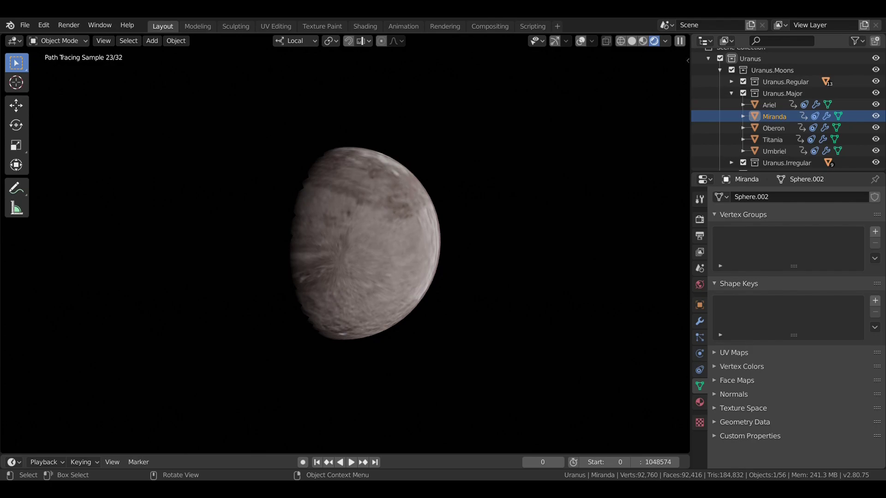
mouse_move(437, 326)
middle_mouse_down()
mouse_move(447, 251)
mouse_move(374, 328)
middle_mouse_up()
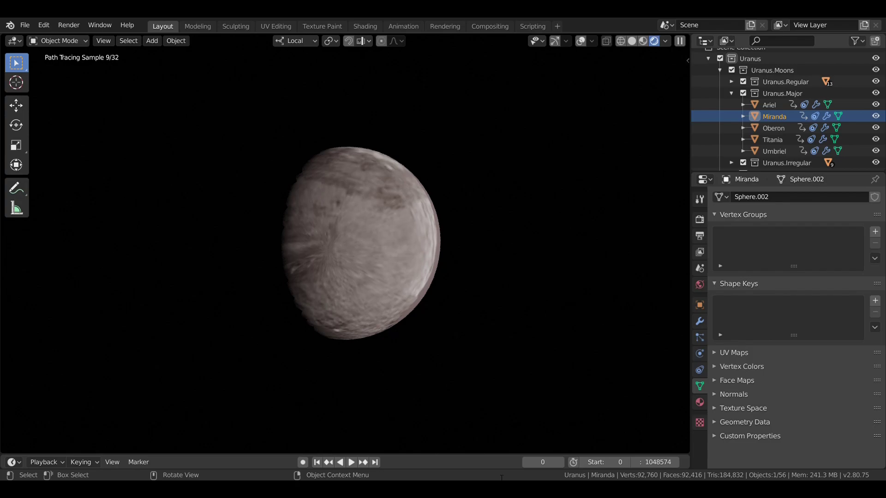
Frame the moon Ariel and orbit around it to see it half-lit.
left_click(767, 105)
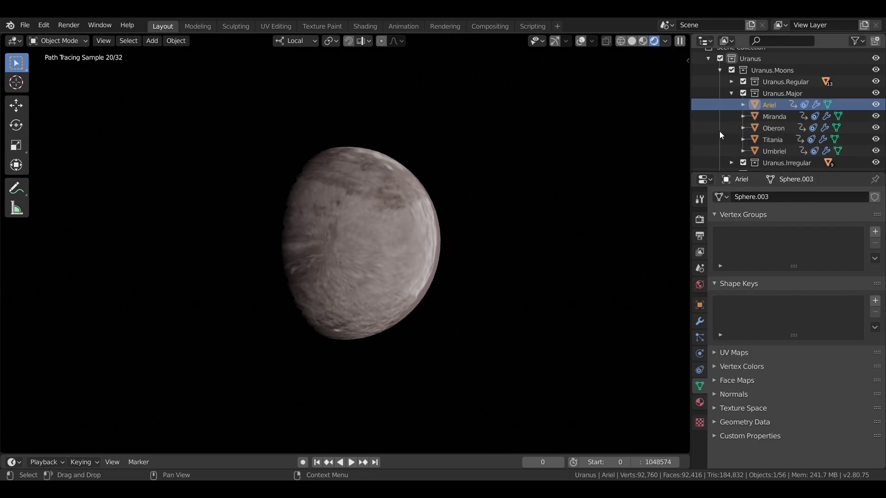
key("KP_Decimal")
mouse_move(520, 225)
middle_mouse_down()
mouse_move(445, 235)
mouse_move(506, 228)
middle_mouse_up()
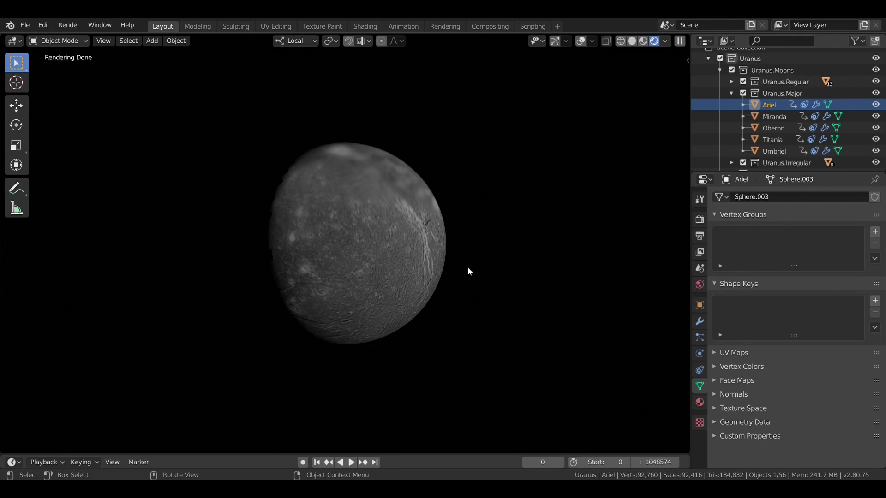
mouse_move(467, 270)
middle_mouse_down()
mouse_move(356, 279)
mouse_move(509, 274)
mouse_move(405, 322)
middle_mouse_up()
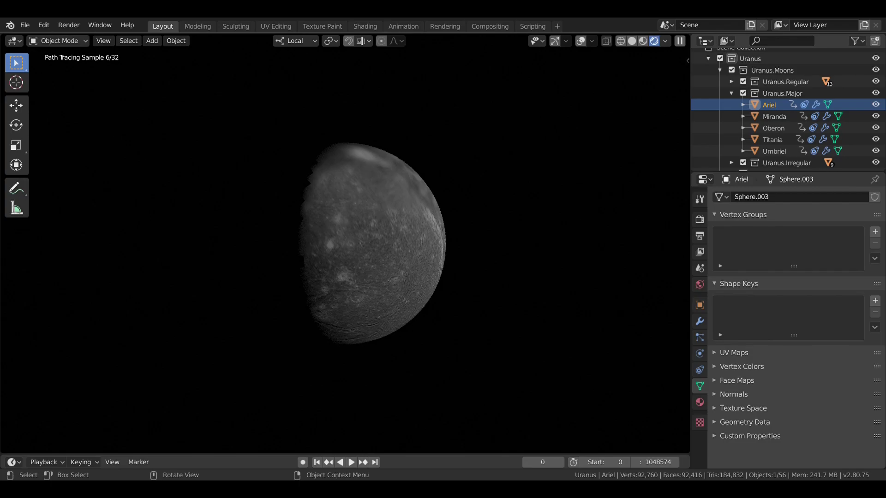
View the moons Umbriel, Titania and Oberon up close in turn.
left_click(766, 149)
mouse_move(533, 200)
middle_mouse_down()
mouse_move(487, 208)
mouse_move(382, 330)
mouse_move(323, 332)
middle_mouse_up()
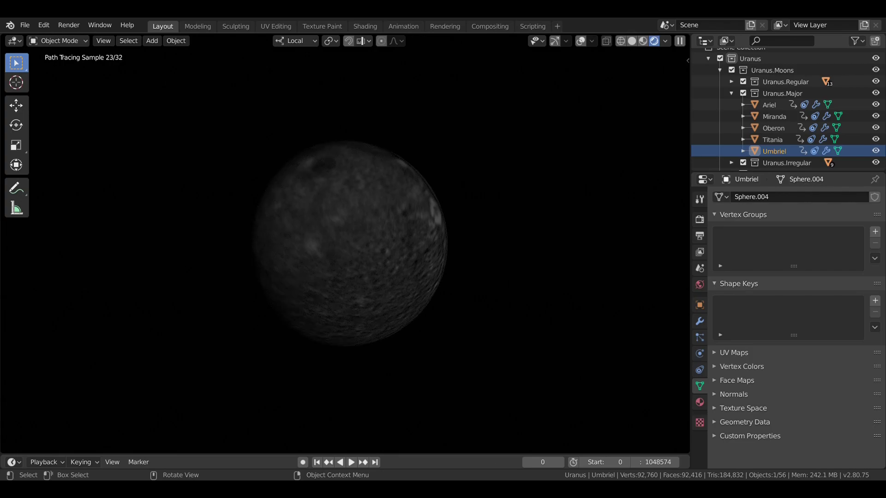
left_click(770, 137)
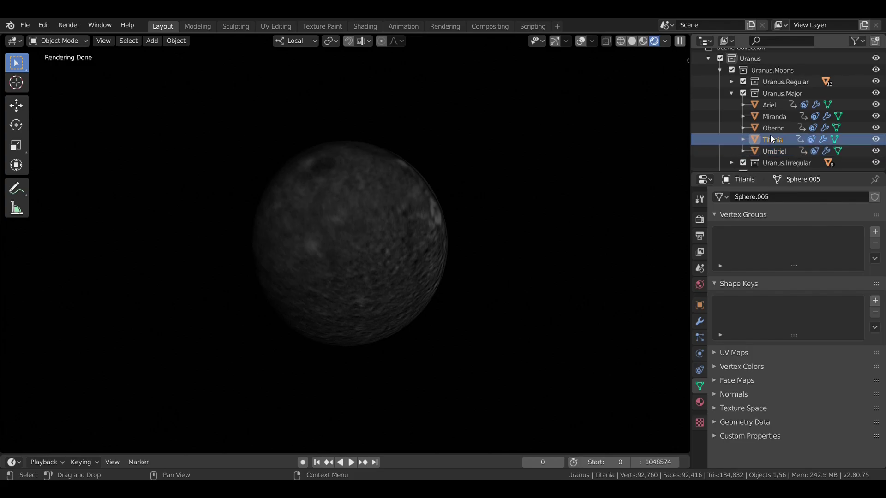
key("KP_Divide")
key("KP_Divide")
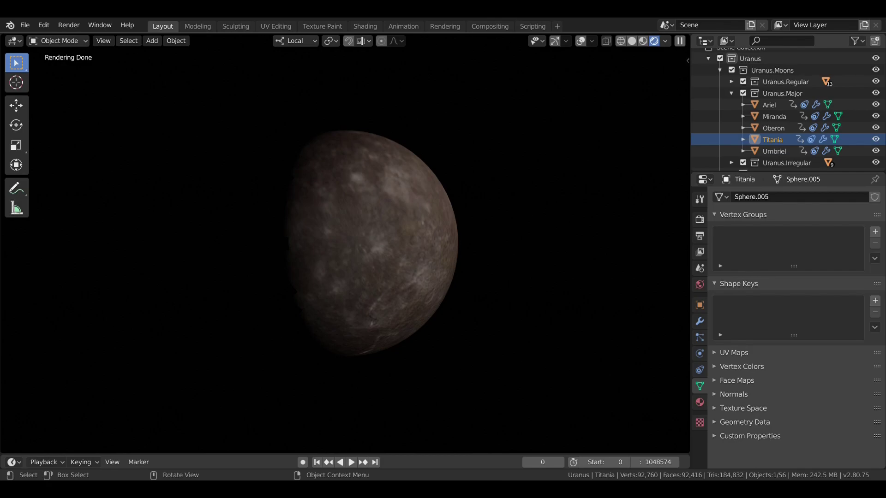
left_click(768, 127)
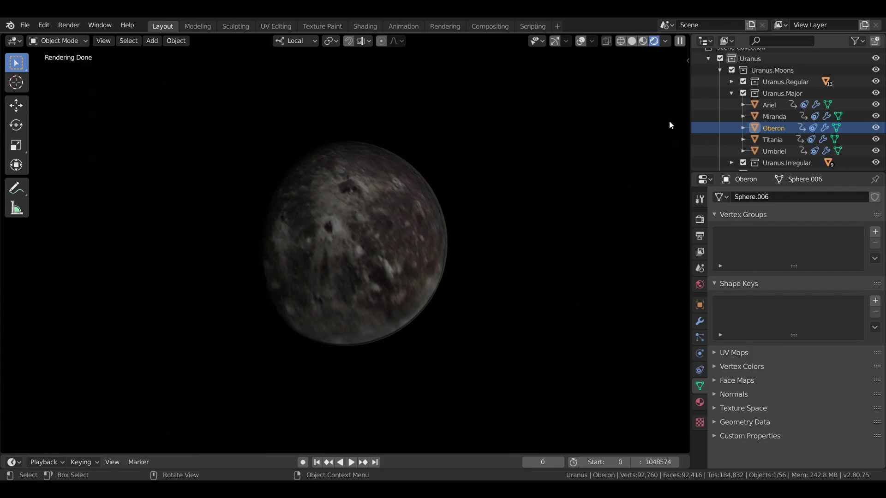
Select Uranus in the Outliner and frame it close up.
scroll(764, 143, "down", 8)
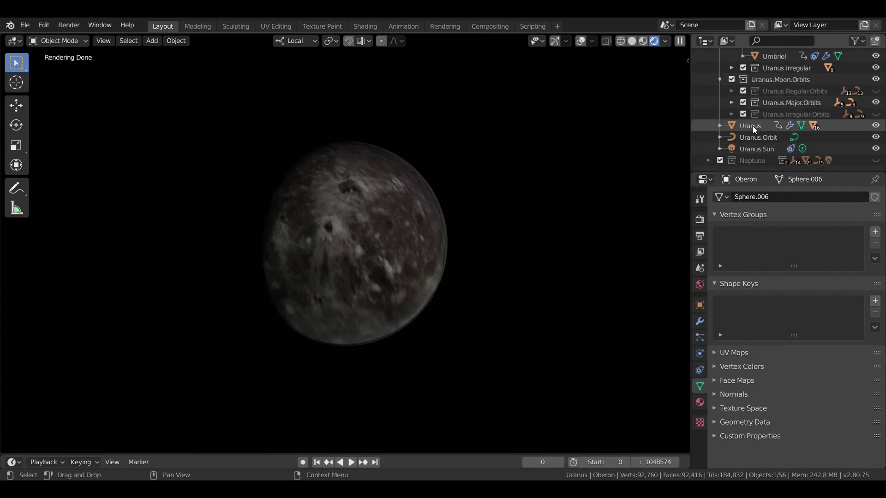
left_click(752, 126)
key("KP_Decimal")
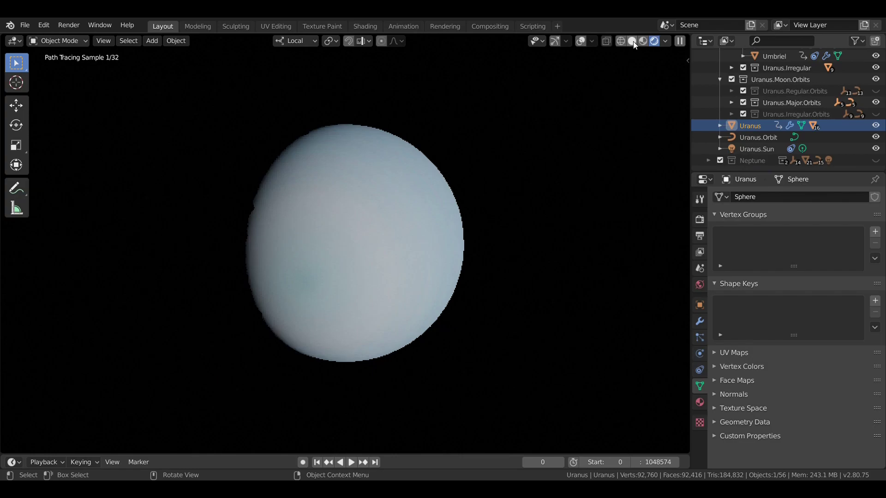
Return the viewport to Solid shading with overlays and navigation gizmos shown.
left_click(633, 41)
left_click(592, 41)
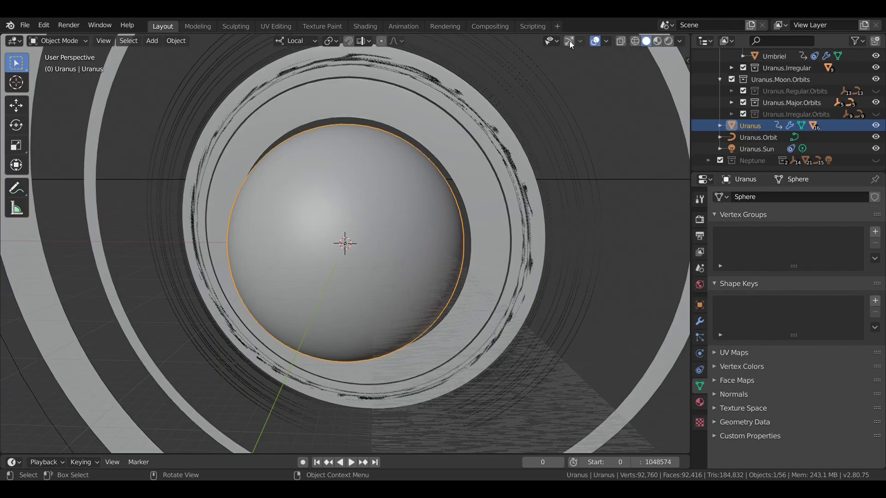
left_click(569, 40)
scroll(556, 136, "down", 10)
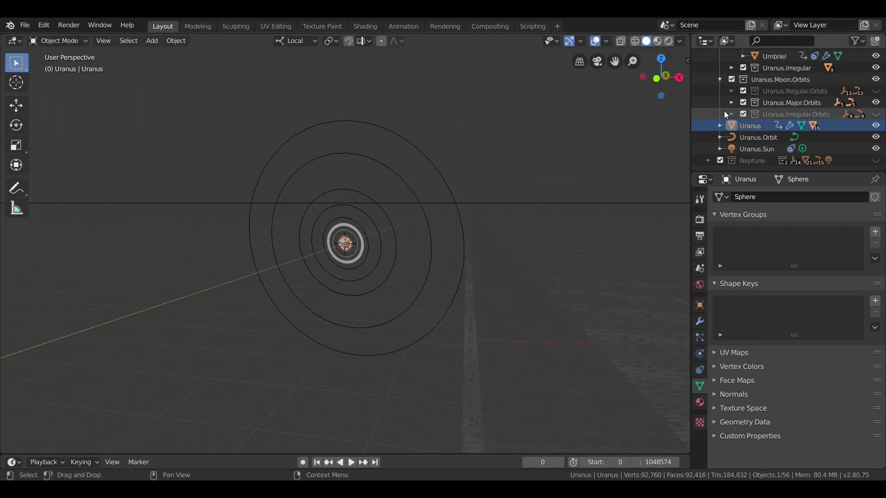
scroll(724, 110, "up", 5)
Select all Uranus.Major moons via Select Objects and orbit to see their orbits side-on.
left_click(749, 101)
right_click(750, 101)
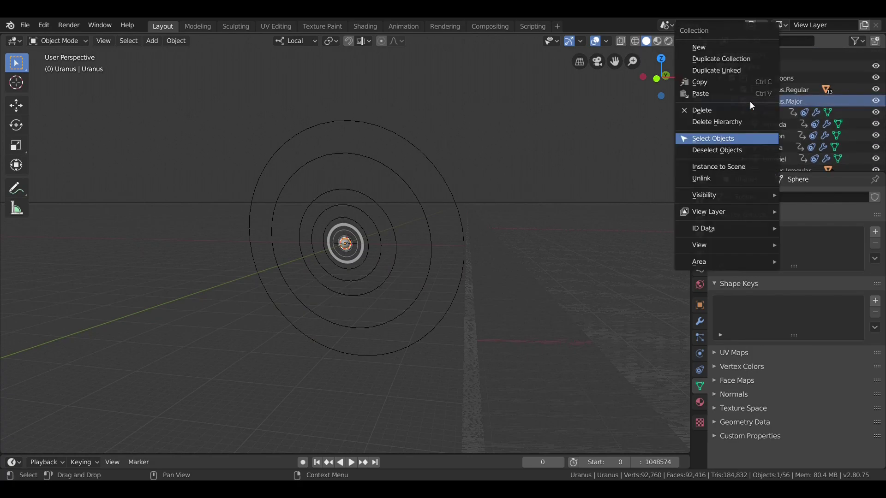
left_click(744, 138)
middle_click_drag(637, 175, 480, 190)
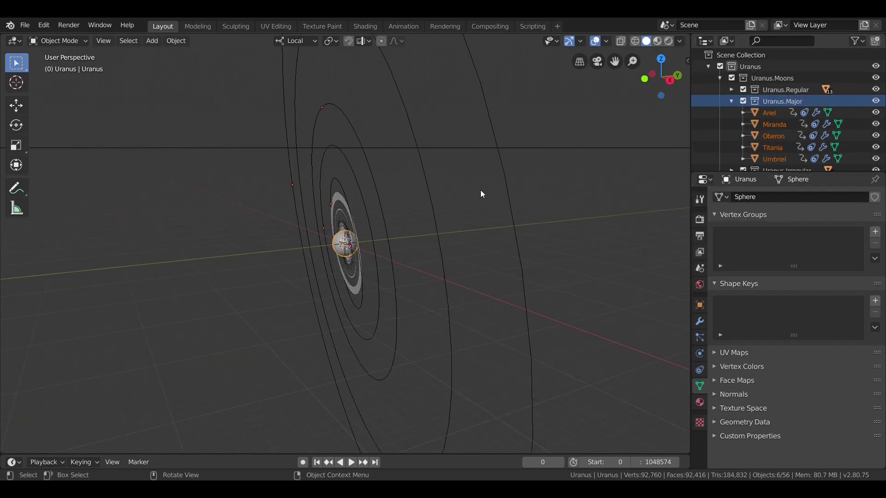
scroll(462, 180, "up", 3)
scroll(421, 173, "down", 3)
scroll(398, 173, "up", 1)
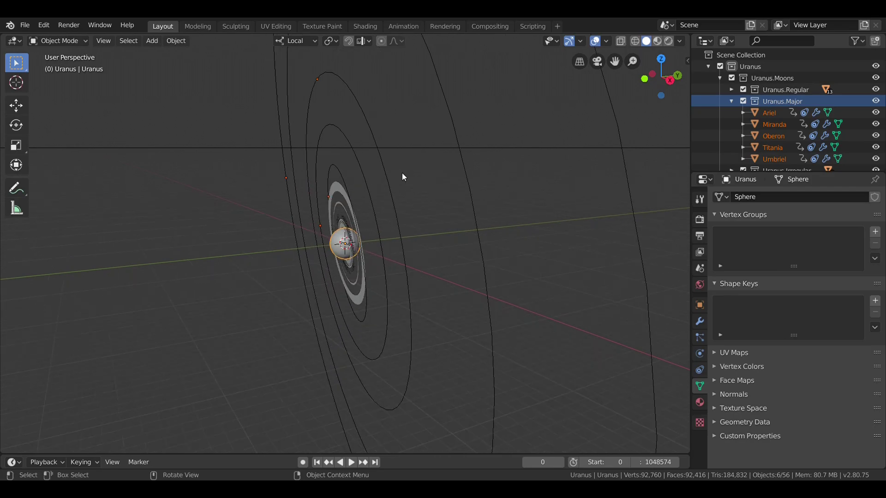
scroll(403, 172, "down", 2)
middle_click_drag(366, 237, 429, 198)
scroll(428, 198, "up", 2)
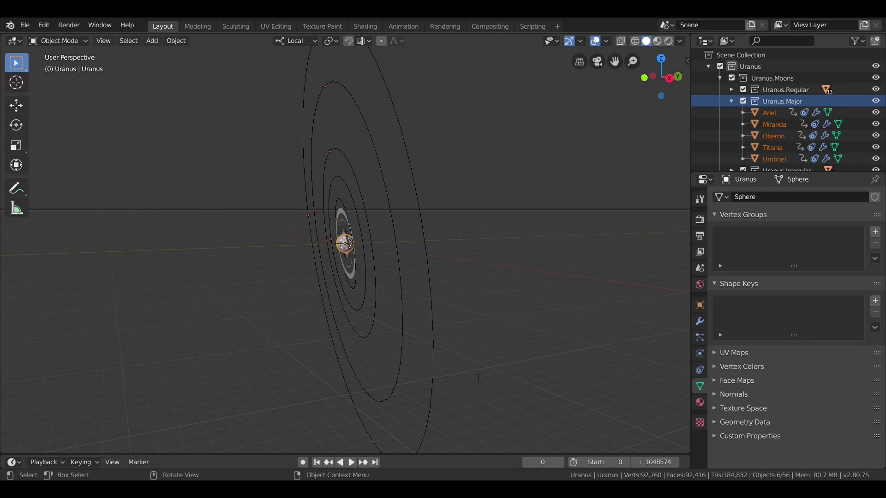
Play the animation and set the Time Remapping Old value to 1, then raise it to 3.
key("space")
middle_click_drag(462, 203, 462, 184)
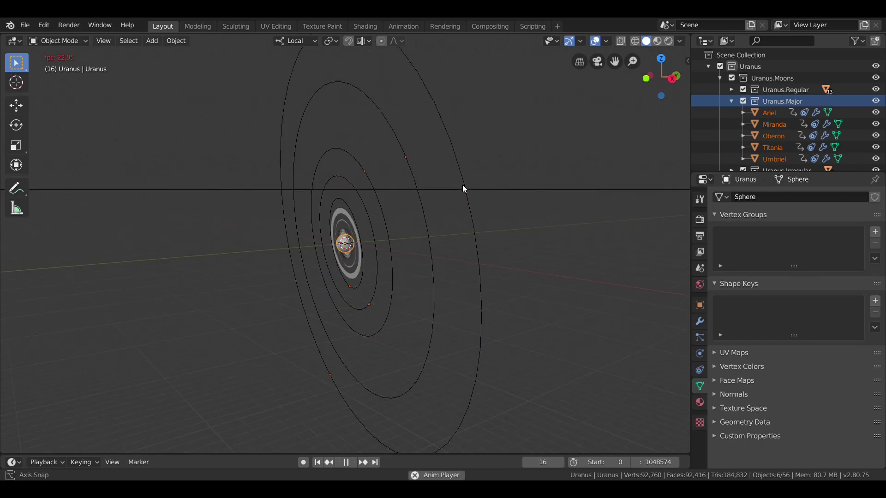
left_click(699, 237)
left_click(825, 372)
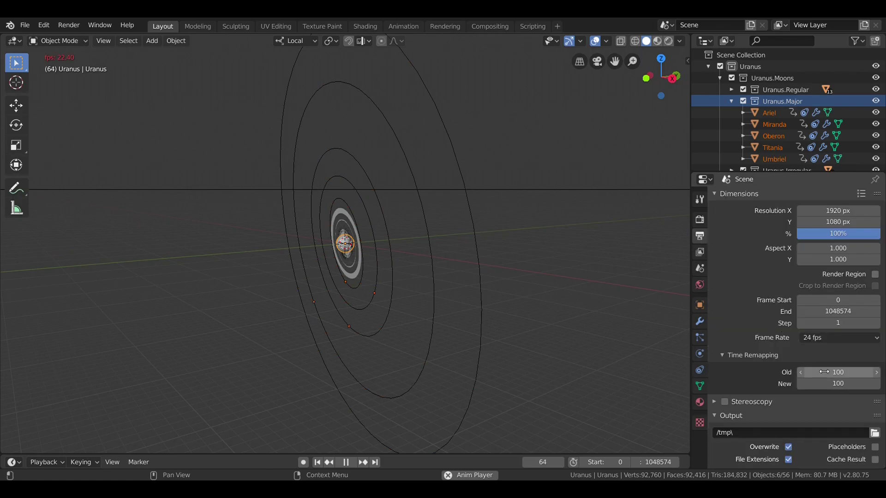
type("1")
key("Return")
middle_click_drag(443, 198, 466, 212)
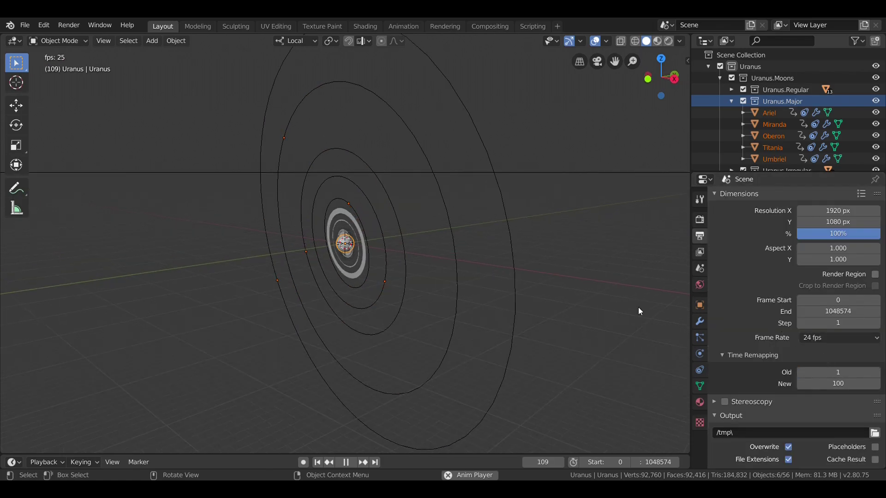
left_click_drag(831, 372, 844, 372)
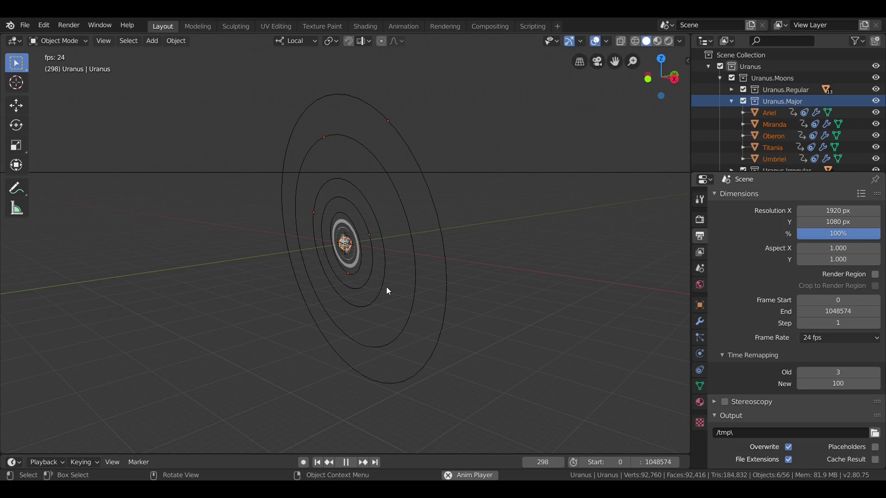
Zoom out to watch the moons orbit Uranus, then collapse the Uranus.Major list.
scroll(392, 286, "up", 8)
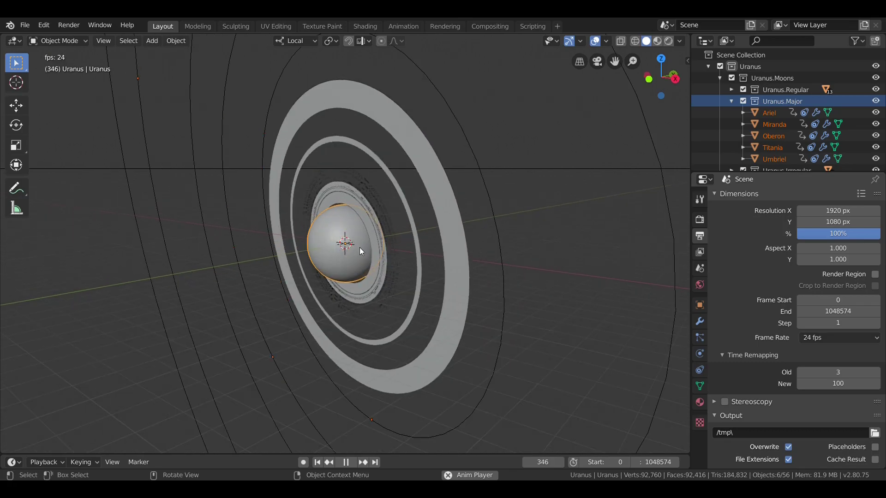
scroll(373, 241, "down", 3)
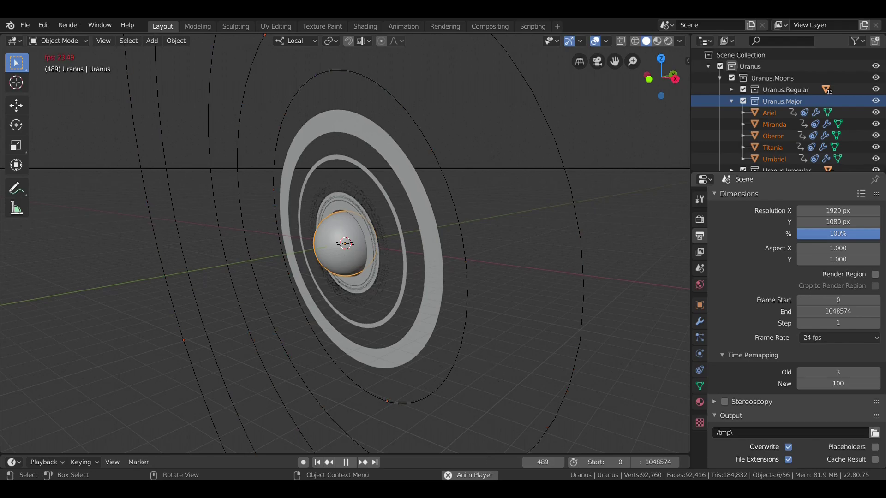
scroll(441, 252, "down", 2)
scroll(441, 252, "down", 2)
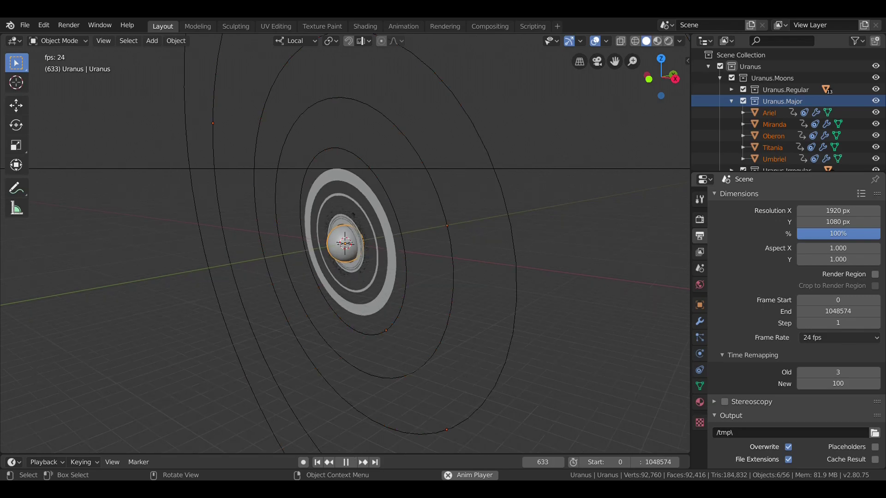
scroll(416, 247, "down", 2)
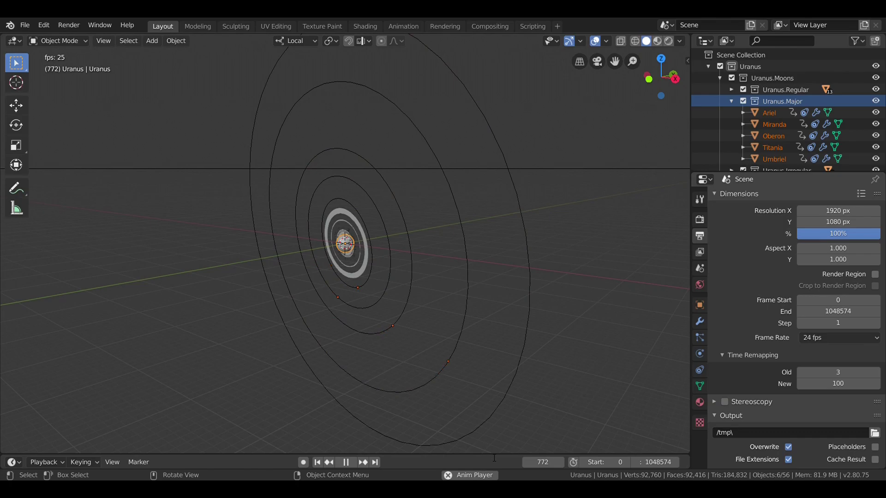
scroll(431, 330, "down", 4)
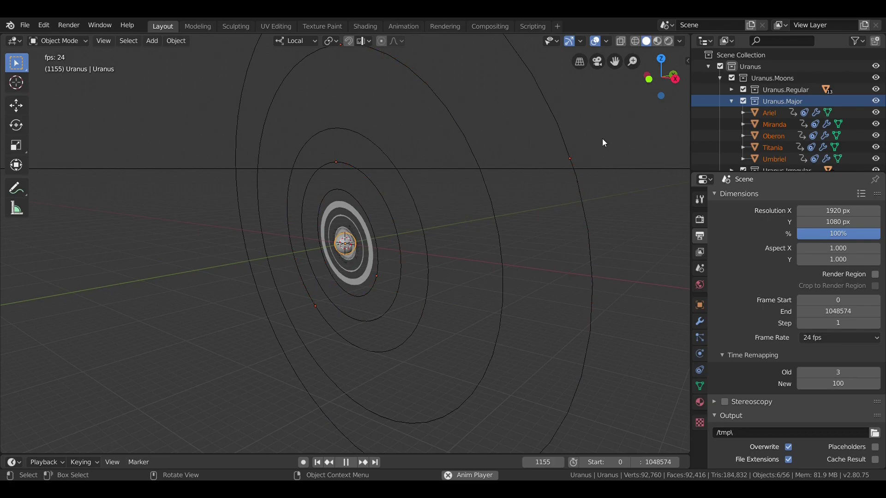
left_click(730, 101)
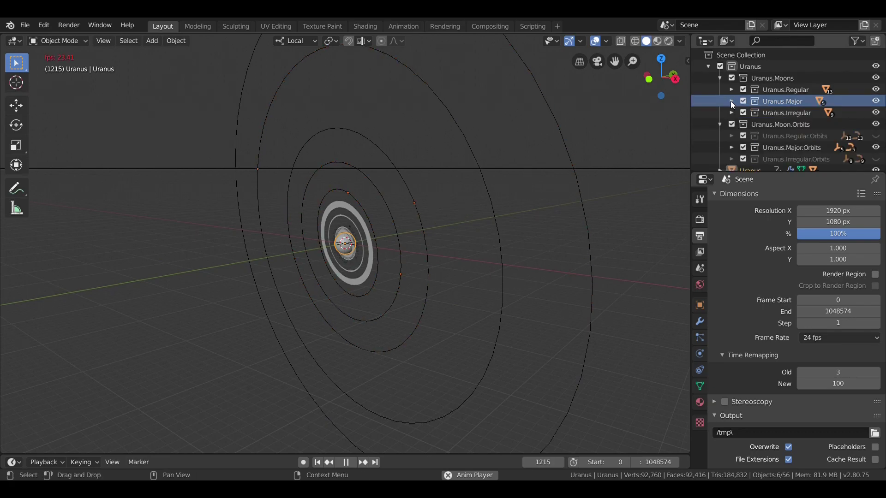
Stop the animation and make the Uranus.Regular.Orbits lines visible.
left_click(346, 466)
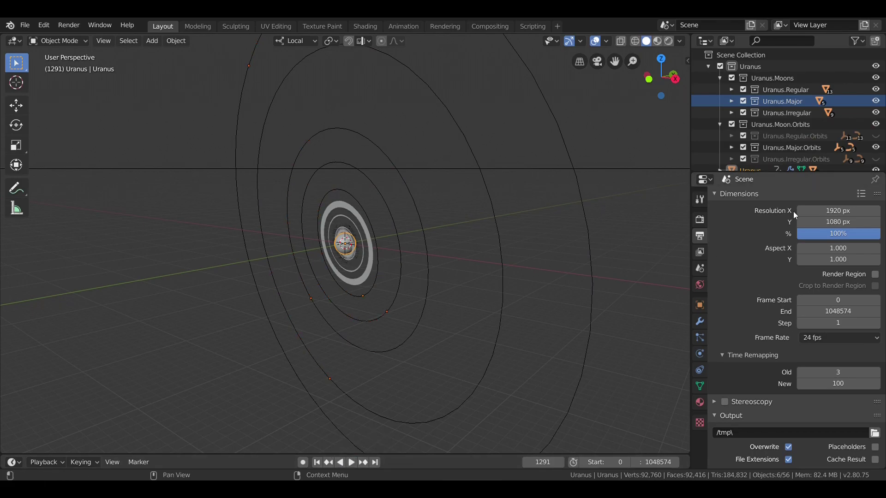
left_click(875, 135)
scroll(476, 194, "up", 7)
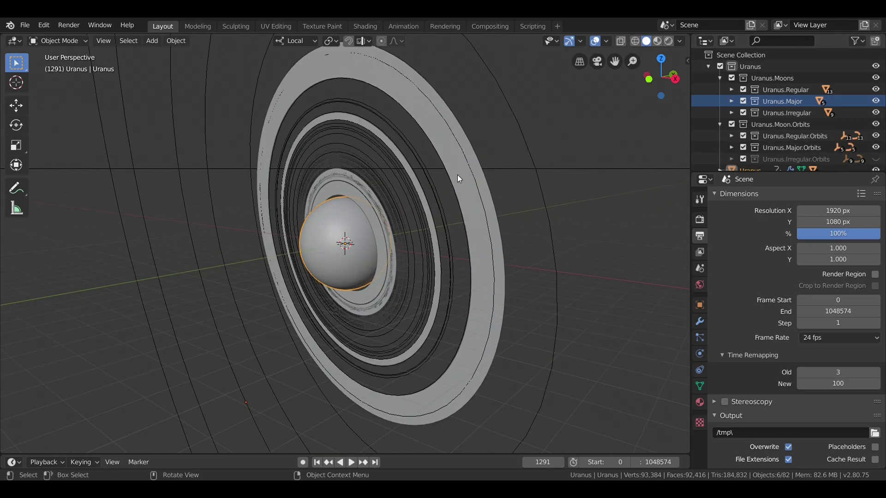
middle_click_drag(458, 174, 445, 171)
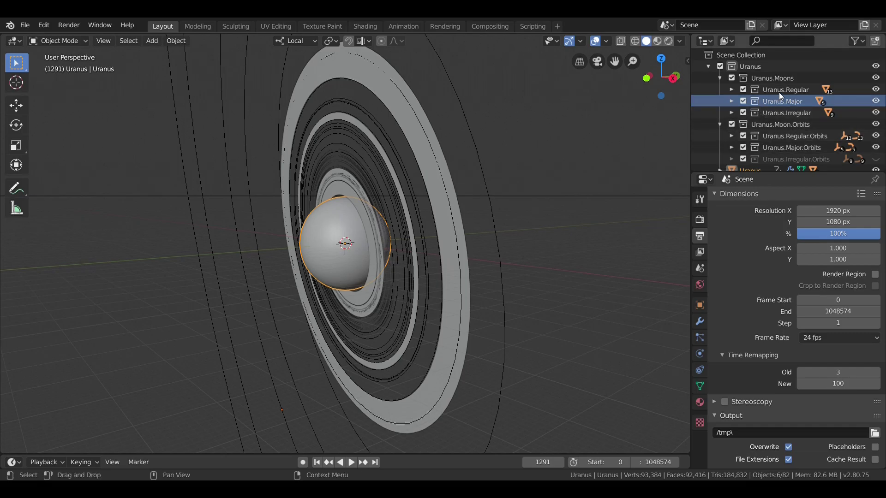
scroll(757, 123, "down", 3)
Select all objects in Uranus.Regular and play the animation.
right_click(759, 52)
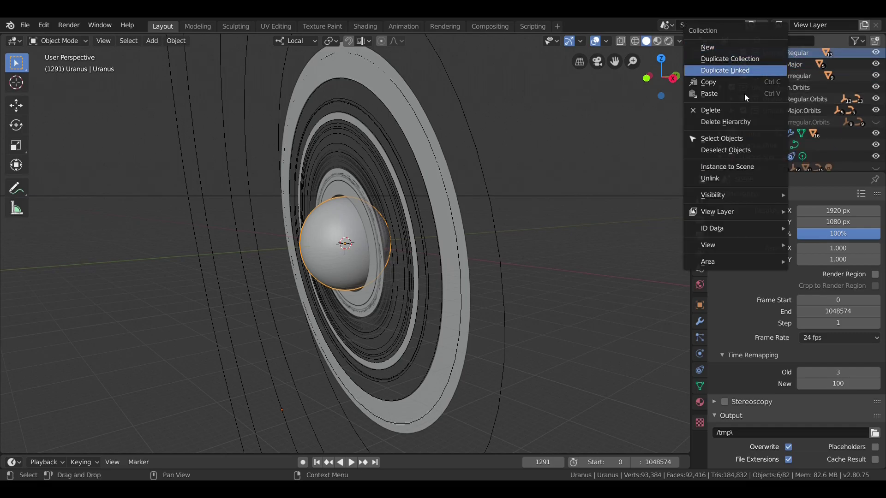
left_click(732, 138)
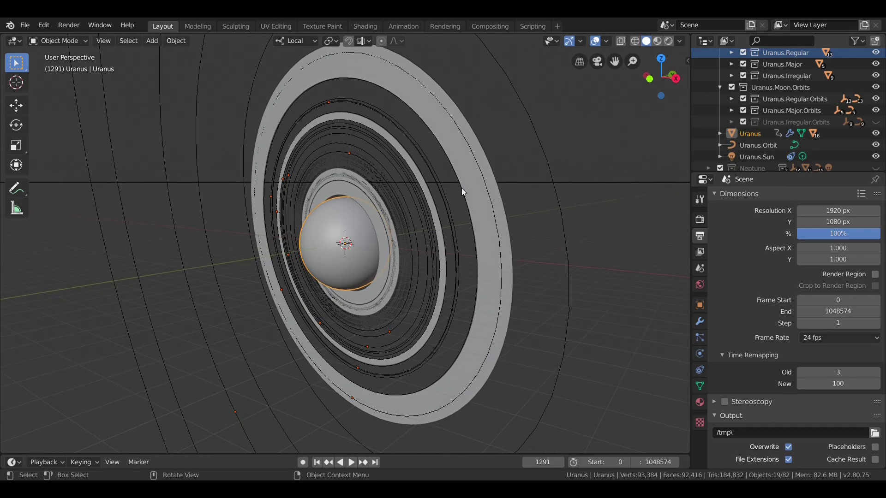
key("space")
key("space")
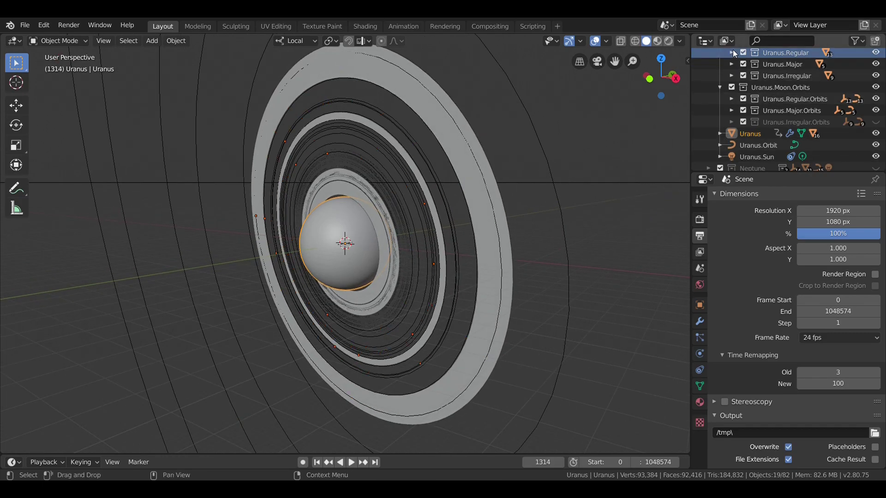
Browse the Uranus.Regular moon list, collapse it, and resume playback.
left_click(731, 52)
scroll(747, 126, "up", 3)
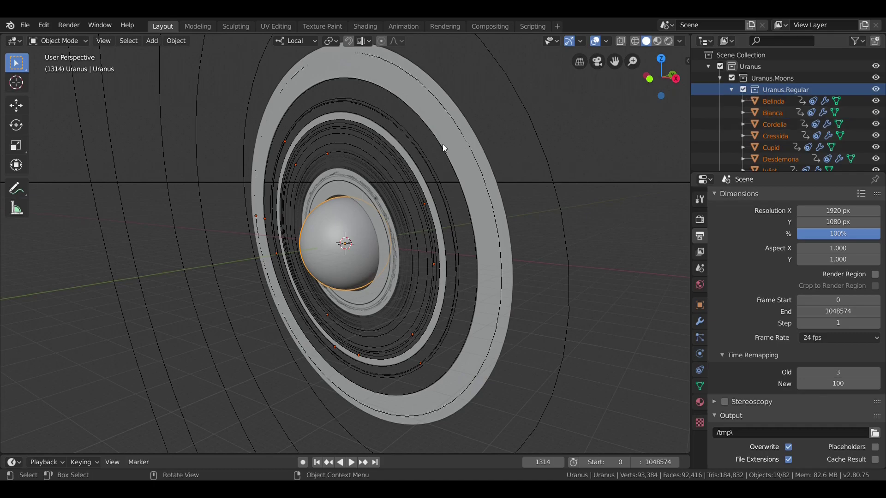
scroll(399, 136, "down", 8)
scroll(400, 136, "up", 6)
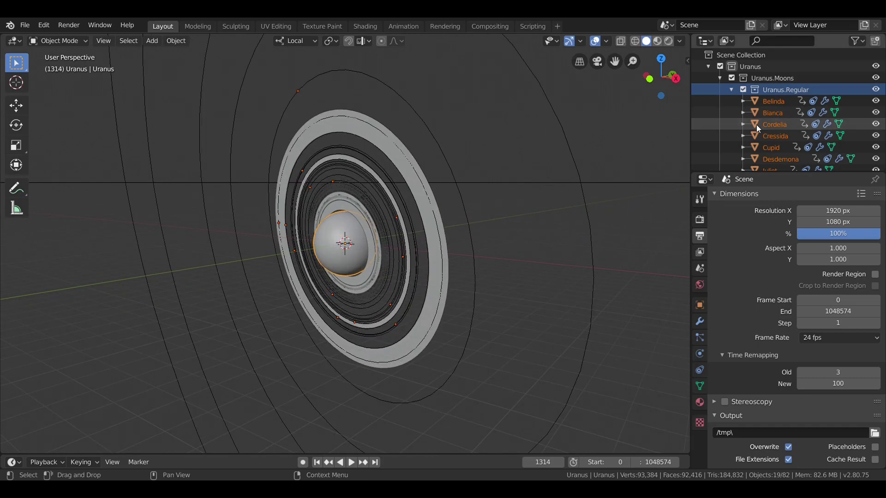
scroll(779, 132, "down", 1)
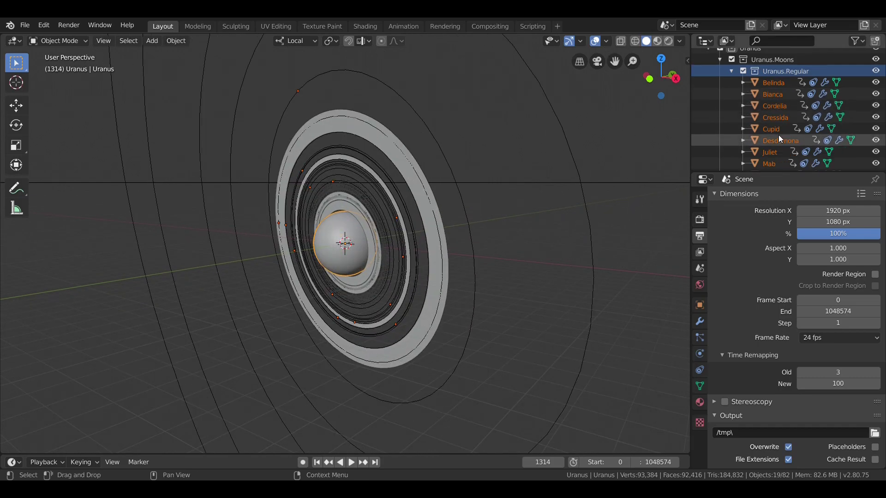
scroll(774, 143, "down", 2)
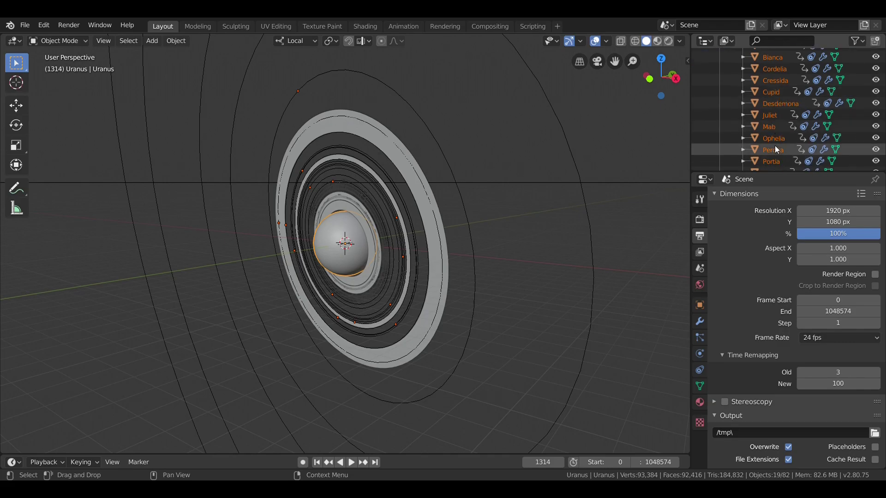
scroll(785, 136, "down", 2)
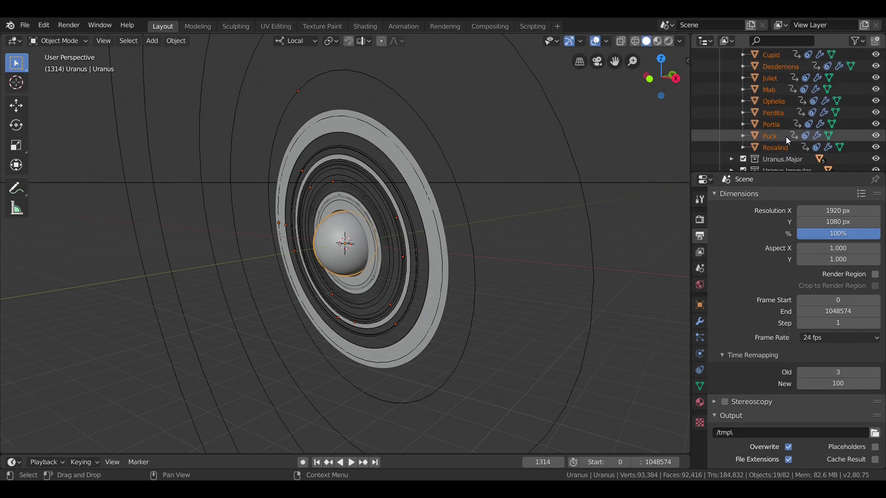
scroll(782, 136, "up", 5)
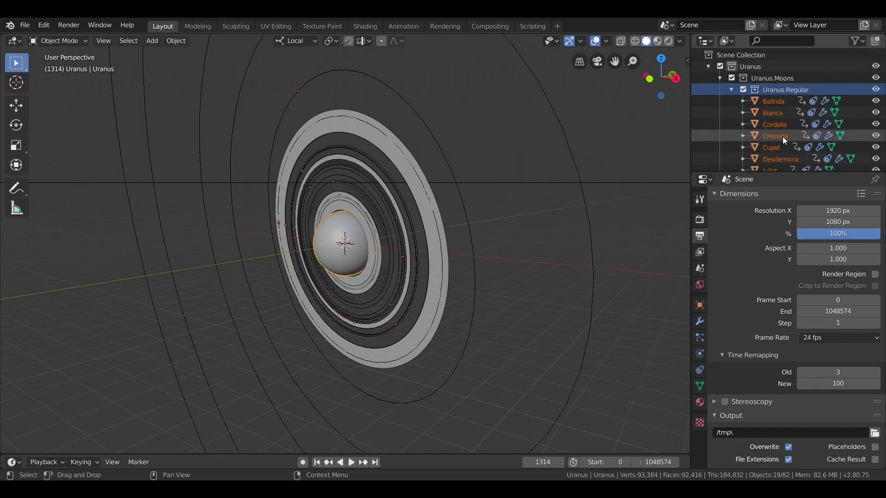
left_click(733, 90)
key("space")
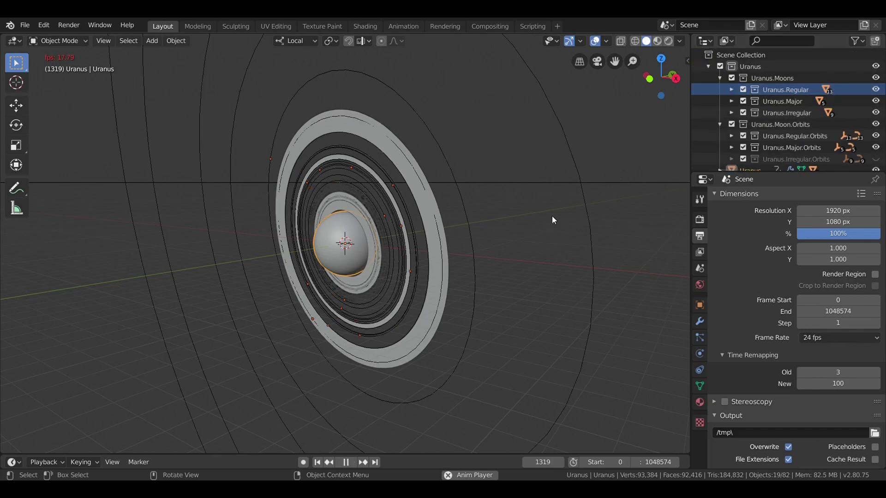
scroll(838, 372, "down", 2, "ctrl")
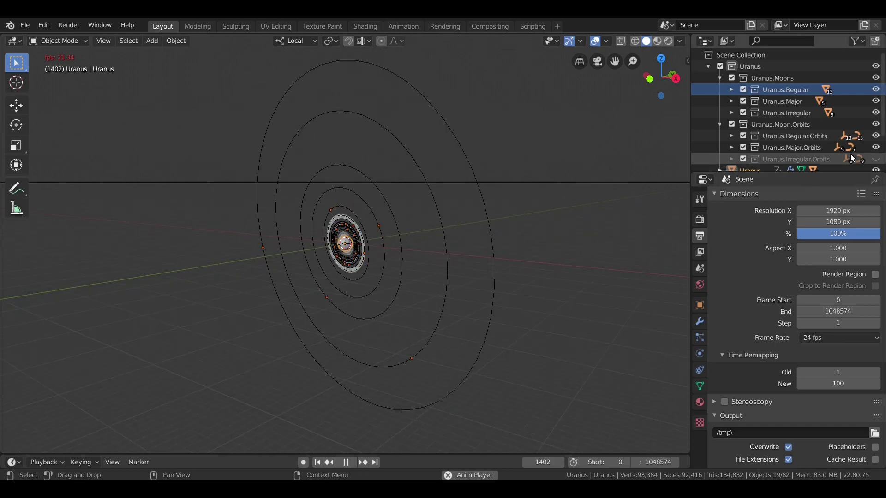
Show the Uranus.Irregular.Orbits lines and select all objects in Uranus.Irregular.
left_click(876, 160)
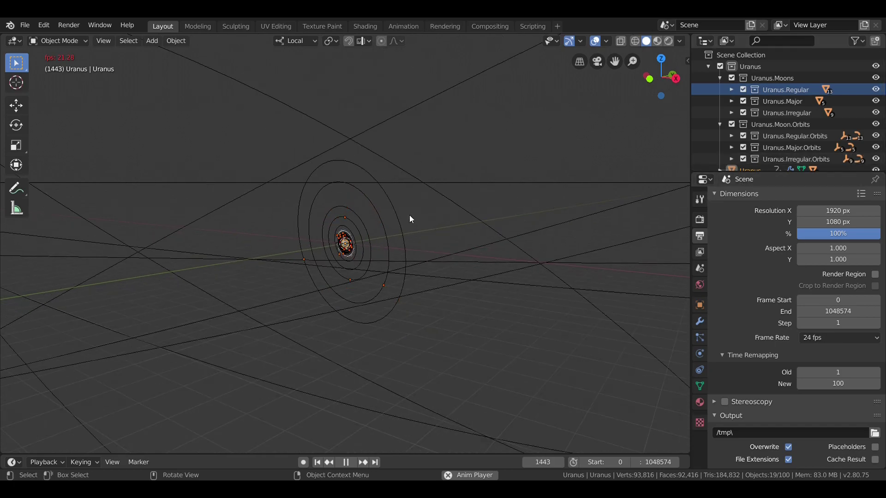
middle_click_drag(408, 223, 386, 261)
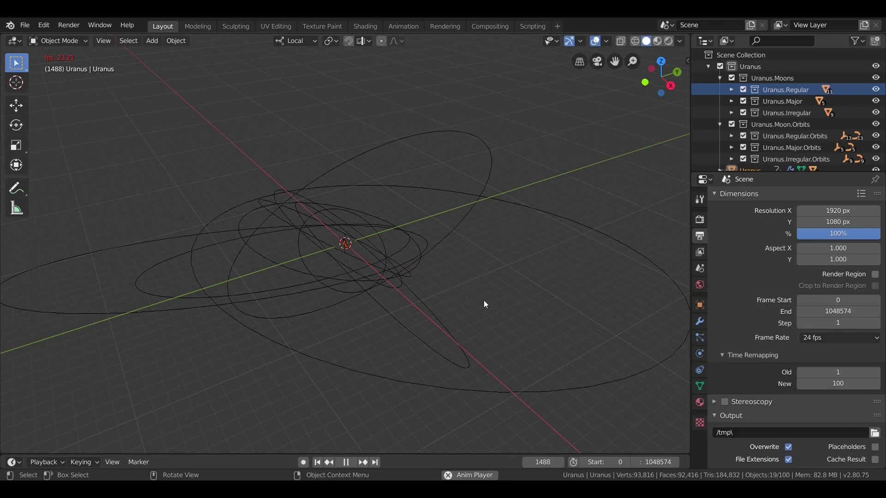
right_click(785, 111)
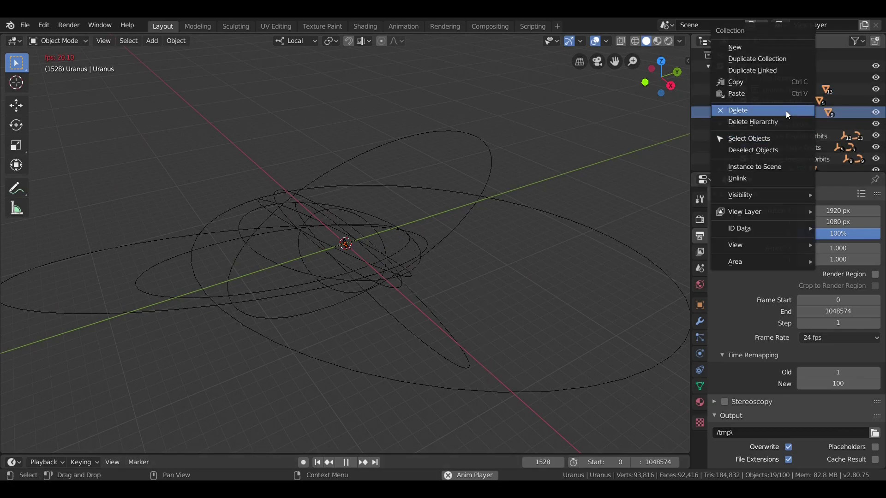
left_click(772, 137)
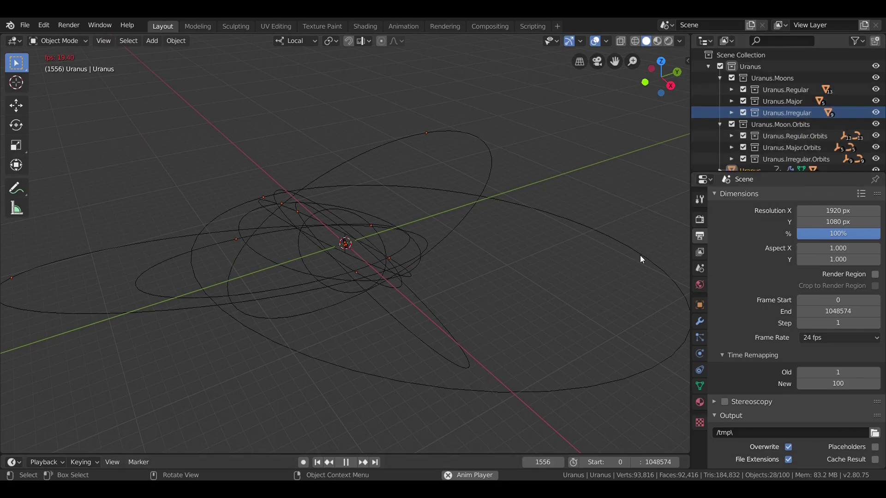
Set Time Remapping to Old 100 and New 15.
left_click(844, 374)
type("100")
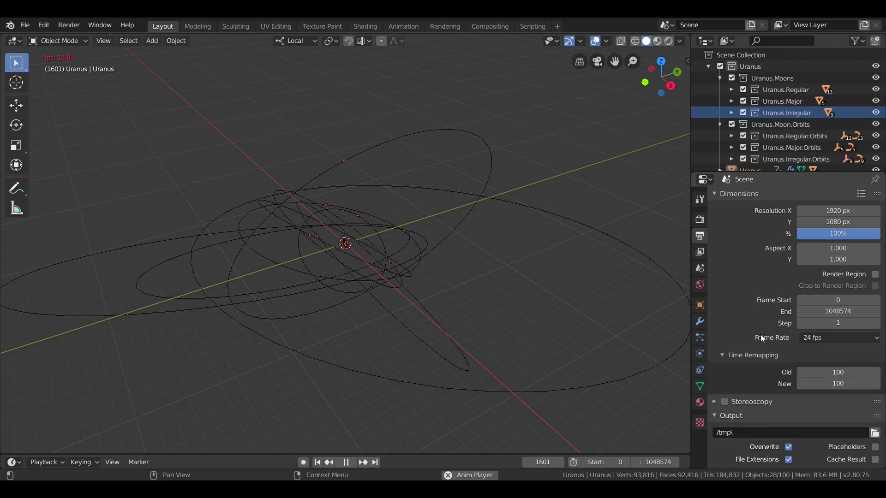
key("Tab")
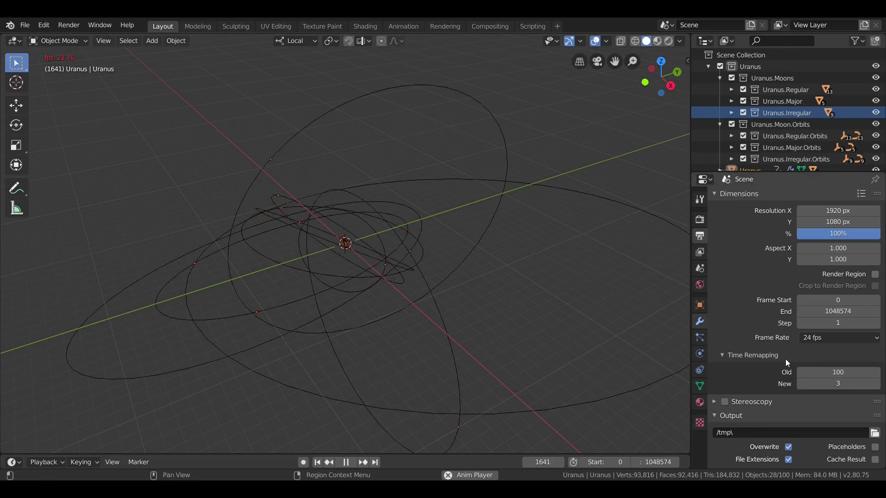
key("ctrl+a")
type("3")
key("BackSpace")
type("5")
key("Return")
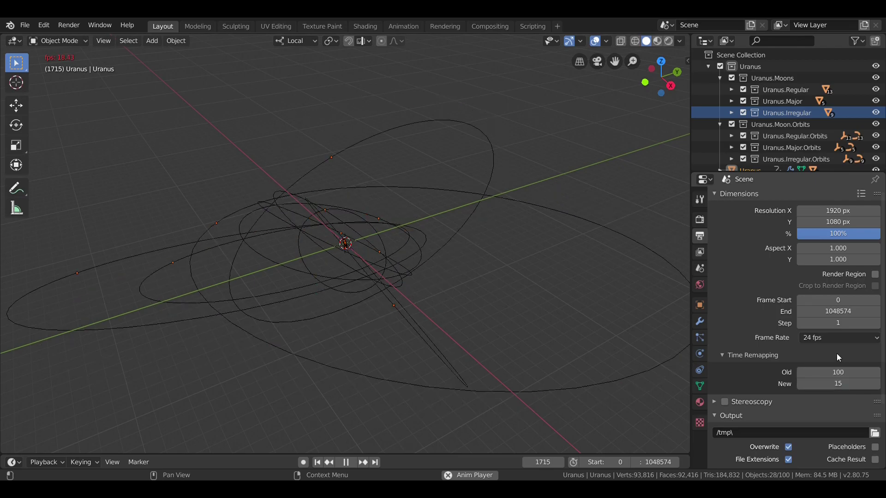
Browse the Uranus.Irregular moon list, collapse it, and orbit to a nearly edge-on view.
left_click(732, 112)
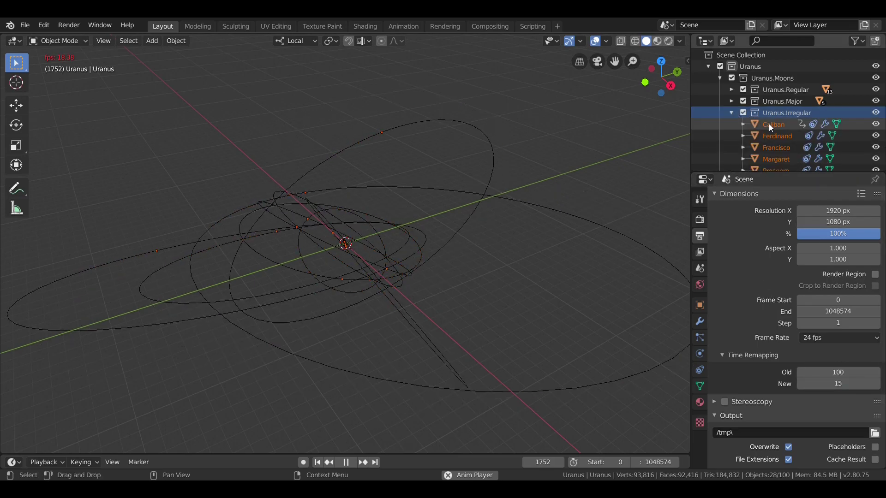
scroll(770, 122, "down", 1)
scroll(779, 124, "down", 2)
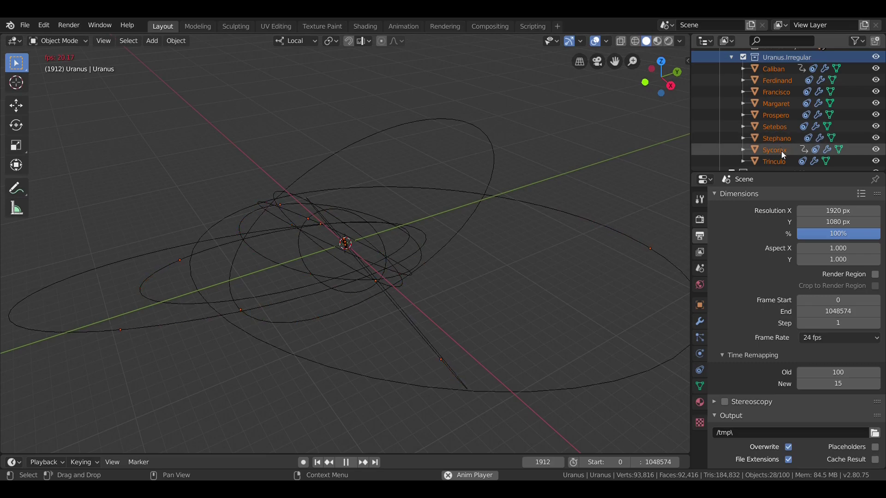
scroll(771, 159, "up", 3)
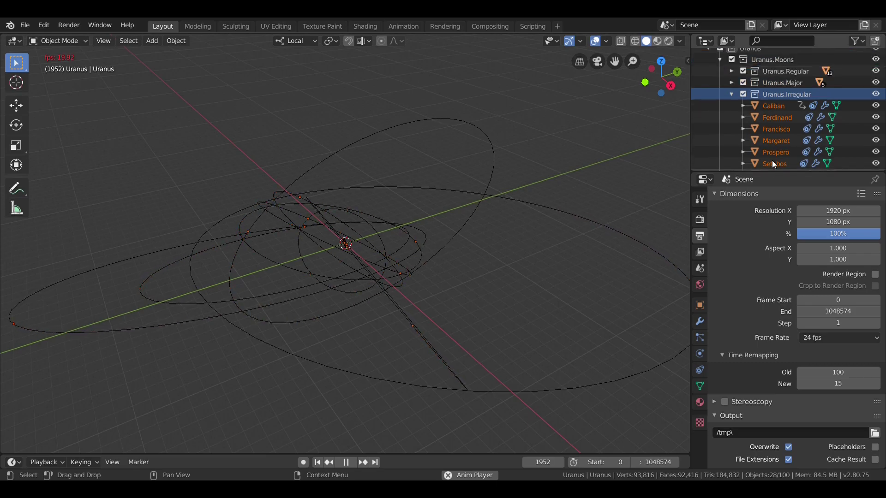
left_click(731, 113)
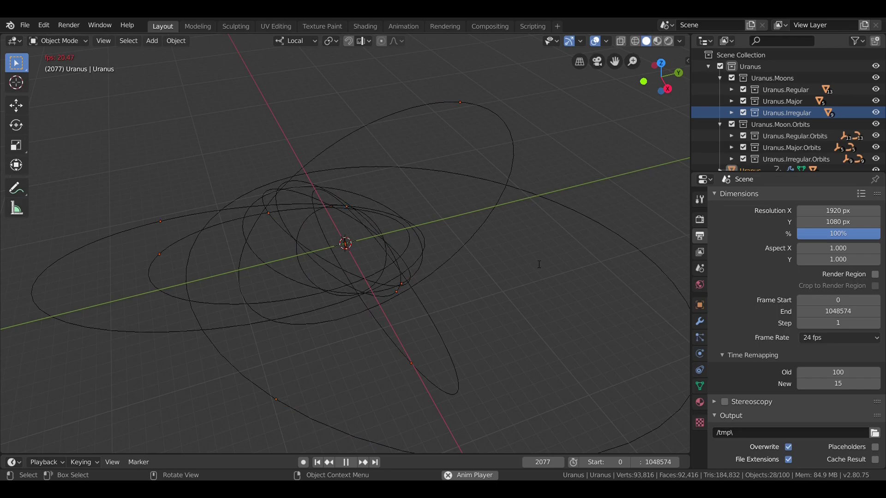
mouse_move(440, 287)
middle_mouse_down()
mouse_move(437, 242)
mouse_move(461, 237)
mouse_move(446, 292)
middle_mouse_up()
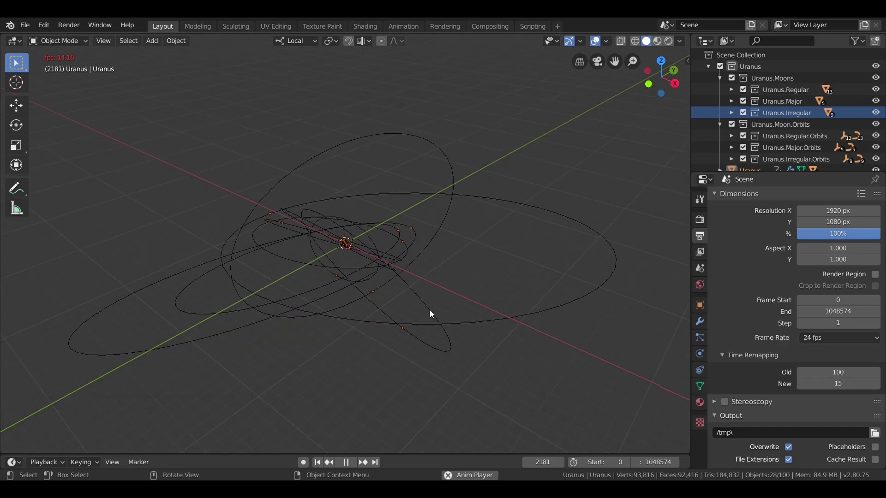
Stop playback, rewind to frame 0, and orbit the view slightly.
left_click(346, 462)
left_click(317, 462)
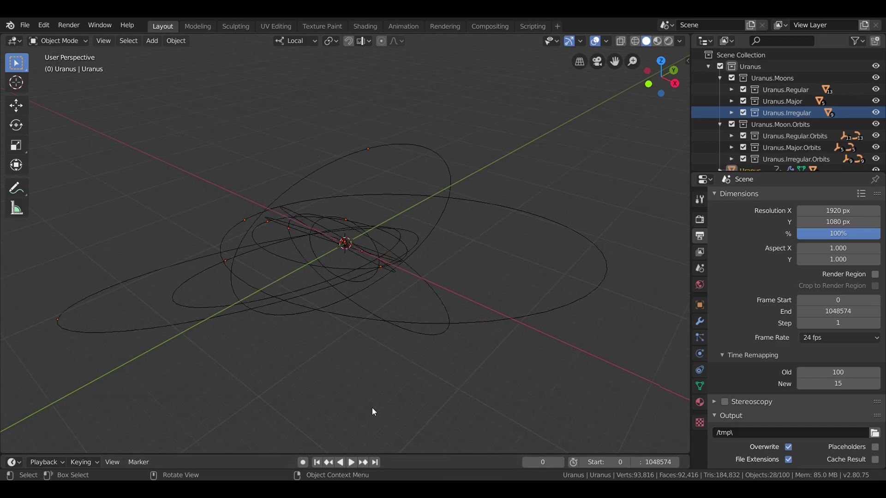
middle_click_drag(371, 408, 546, 218)
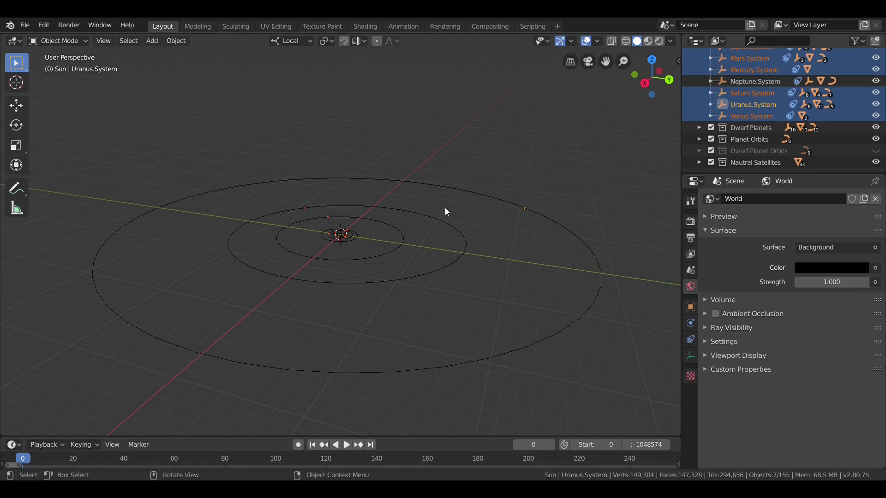
scroll(472, 199, "up", 5)
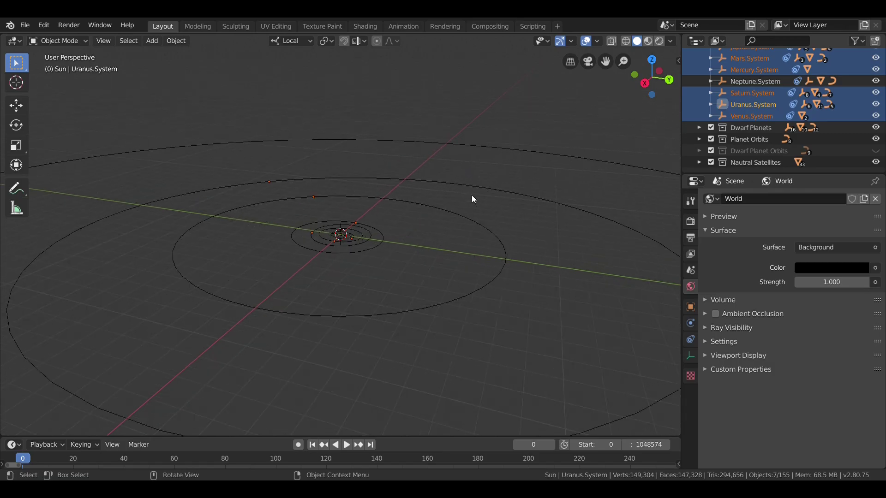
scroll(473, 199, "down", 5)
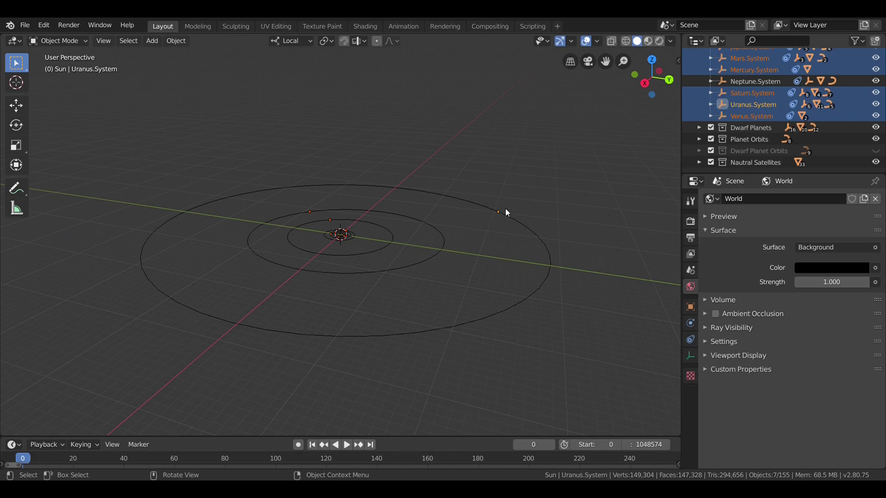
Play with Time Remapping New set to 1, then stop and return to frame 0.
key("space")
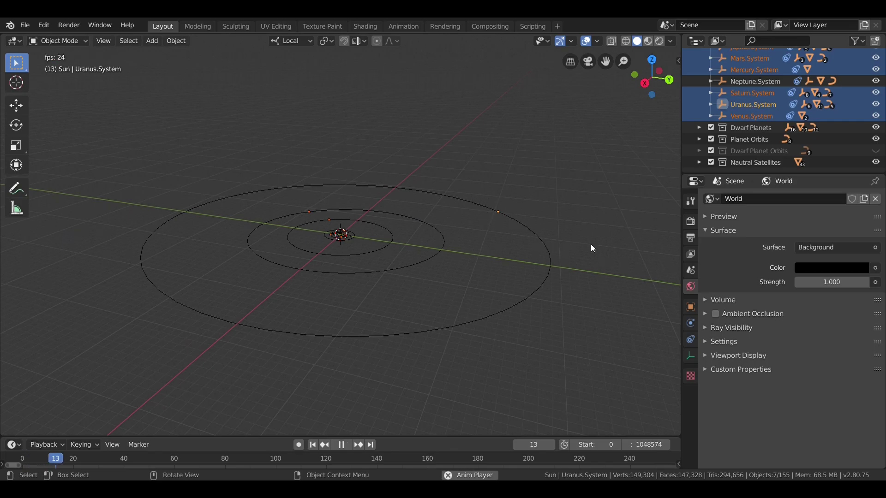
left_click(690, 238)
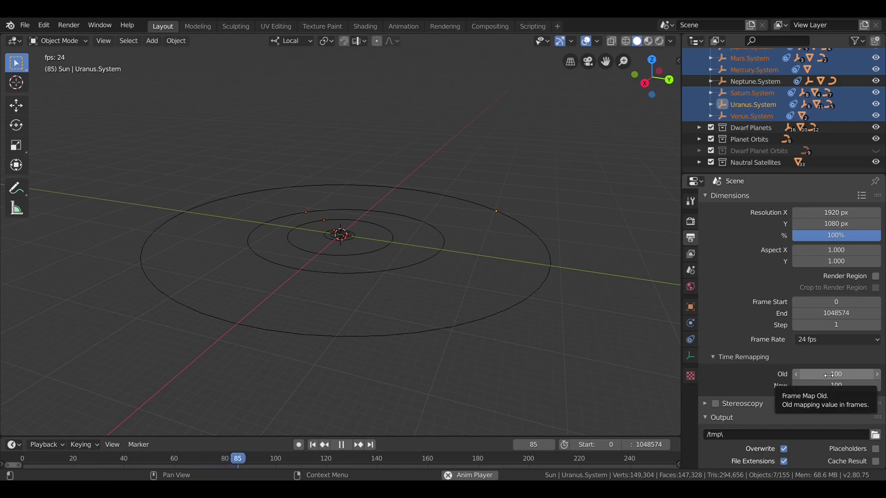
key("BackSpace")
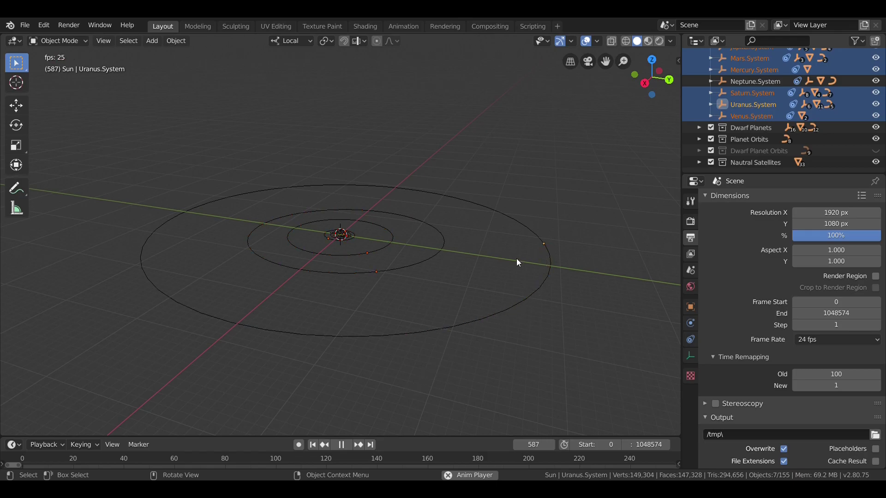
left_click(341, 445)
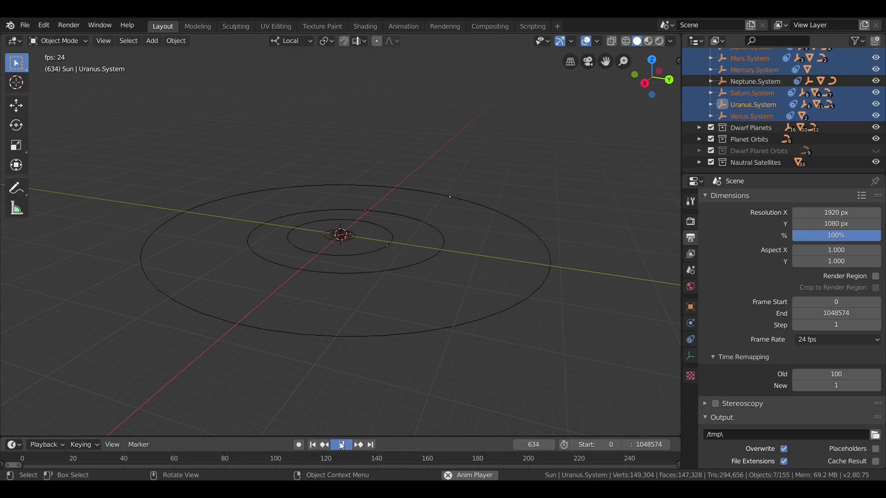
left_click(313, 444)
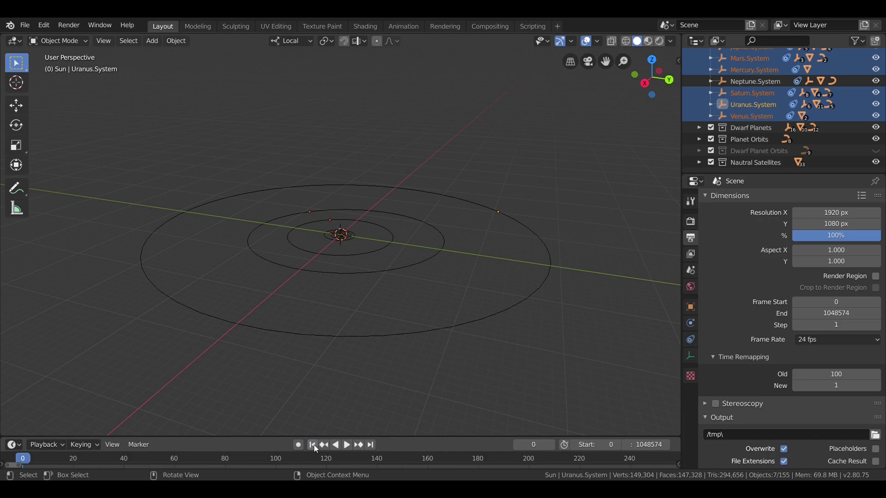
Frame the Uranus system and switch to the scene camera view with Numpad 0.
left_click(727, 104)
key("KP_Decimal")
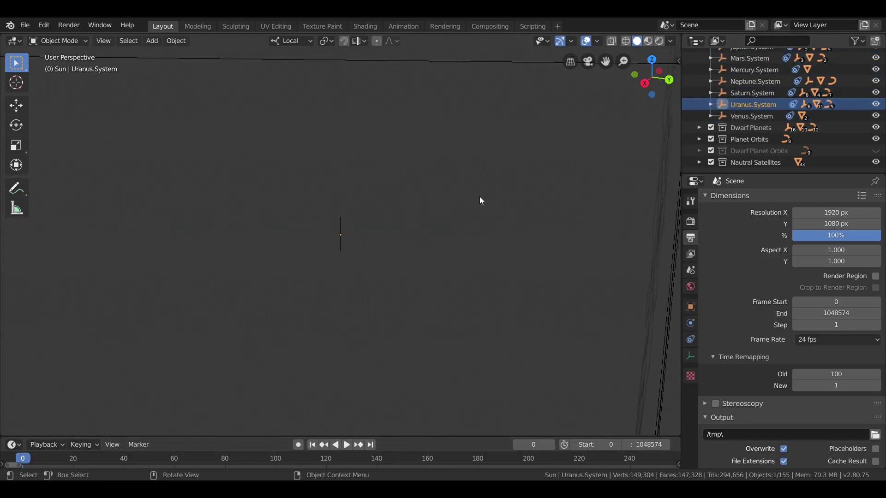
scroll(480, 196, "down", 8)
middle_click_drag(479, 193, 368, 184)
scroll(368, 183, "down", 5)
scroll(378, 230, "up", 2)
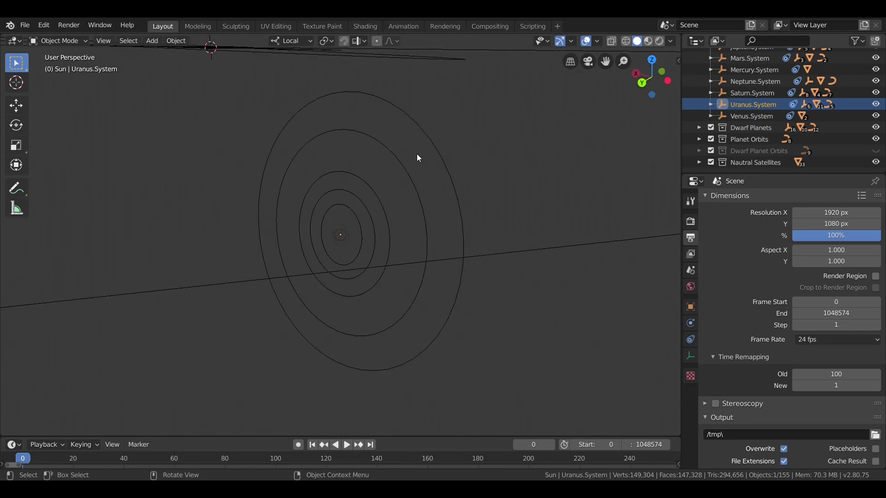
key("KP_0")
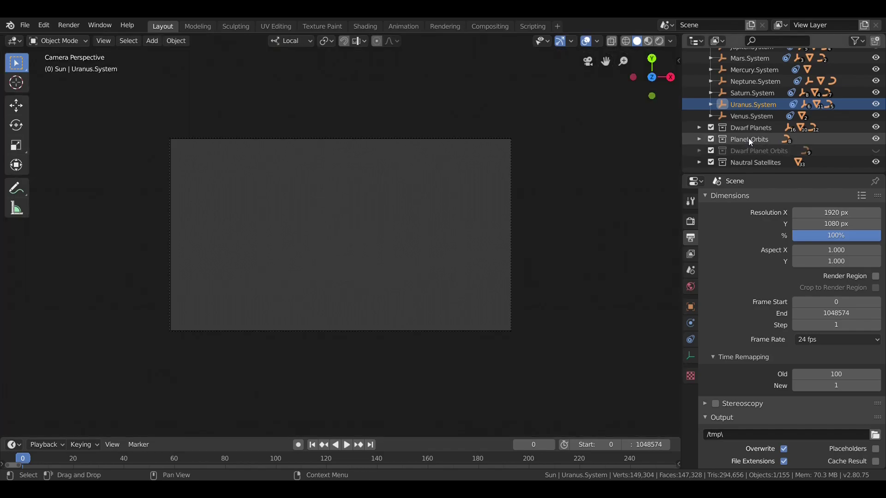
Select the Earth.System camera and show Rendered shading without overlays or gizmos.
scroll(743, 134, "up", 3)
left_click(710, 90)
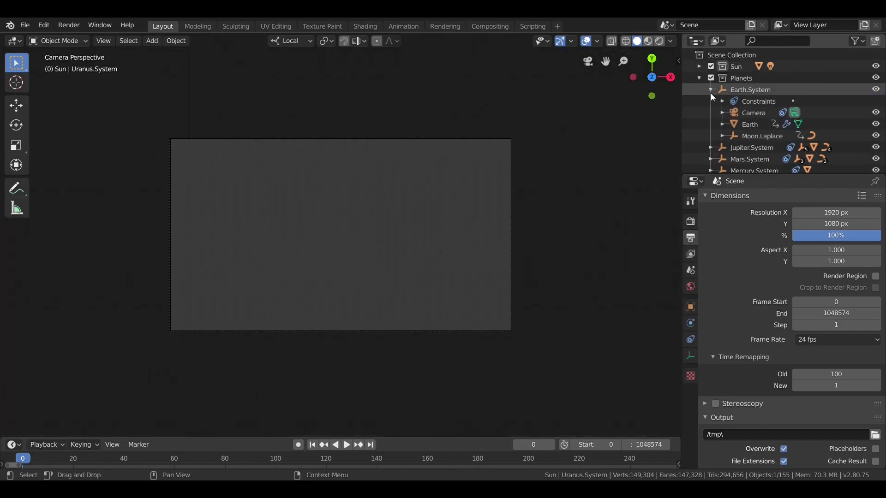
left_click(743, 113)
left_click(585, 41)
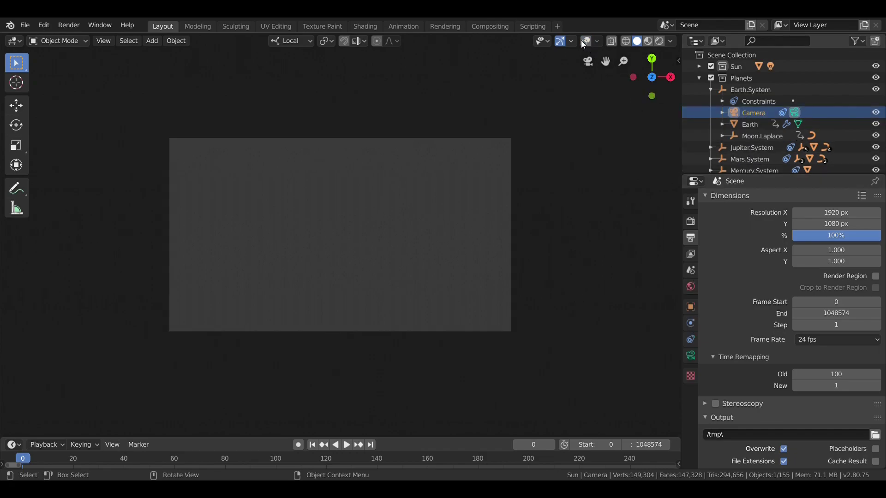
left_click(560, 41)
left_click(659, 41)
Set the camera's Track To constraint target to Uranus.
left_click(690, 339)
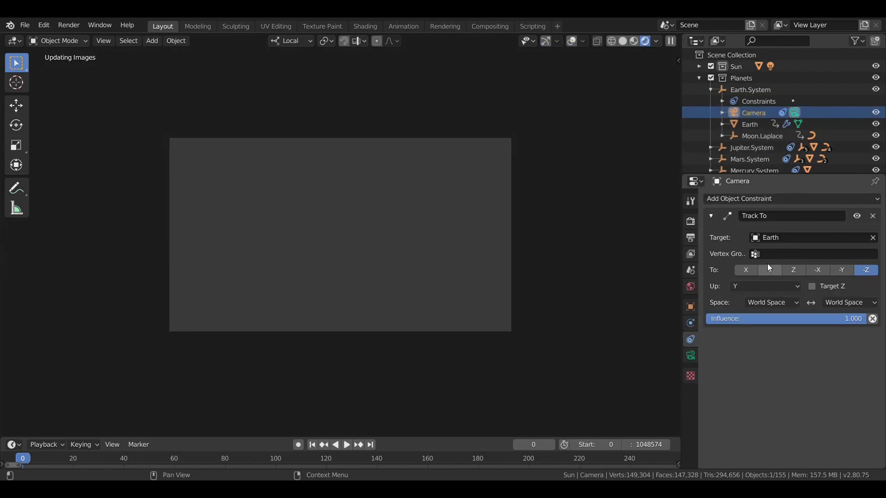
left_click(792, 237)
type("uran")
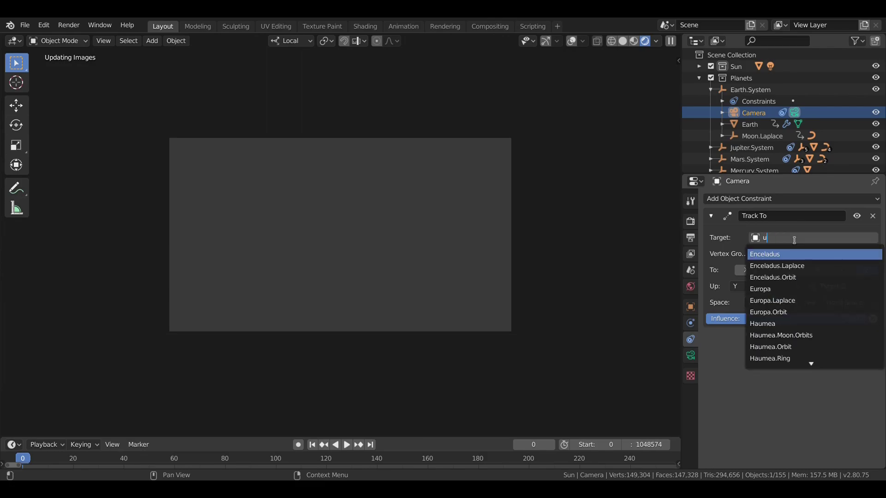
left_click(779, 254)
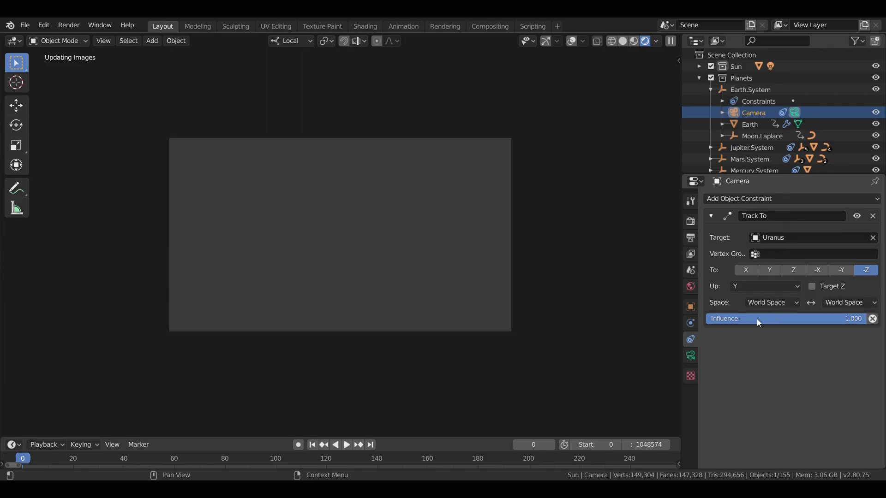
left_click(691, 355)
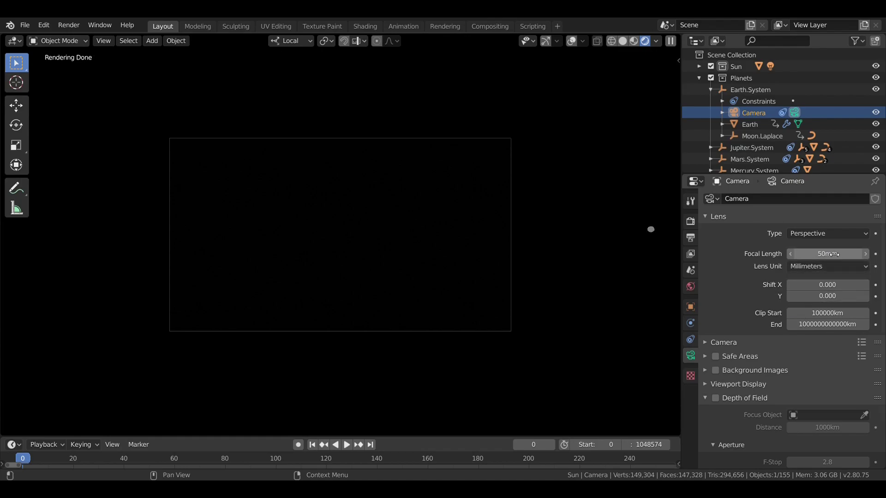
Step the Earth camera's focal length up from 50 mm to 10 mm.
left_click(834, 254)
type("1")
key("Return")
left_click(830, 254)
type("1")
key("Return")
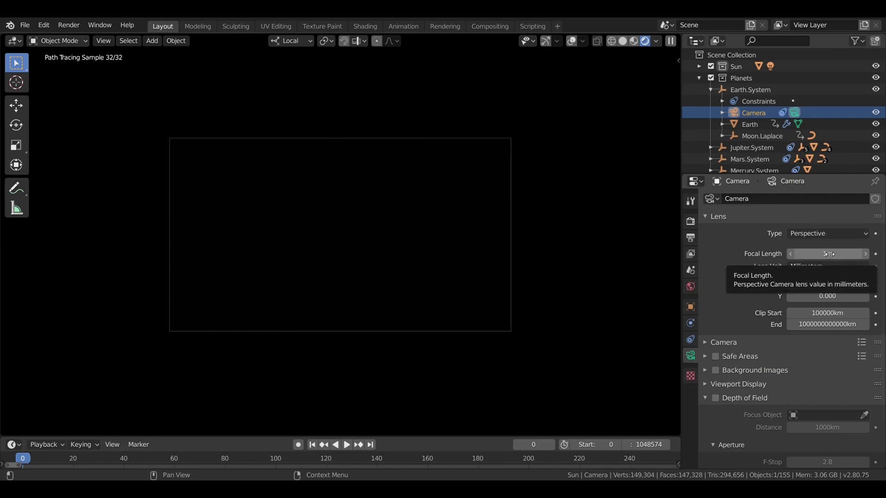
left_click(829, 254)
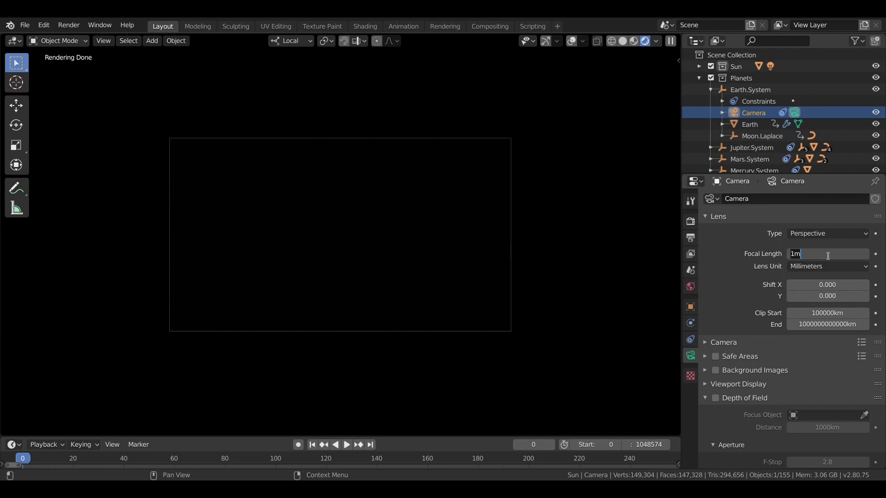
type("10")
key("Return")
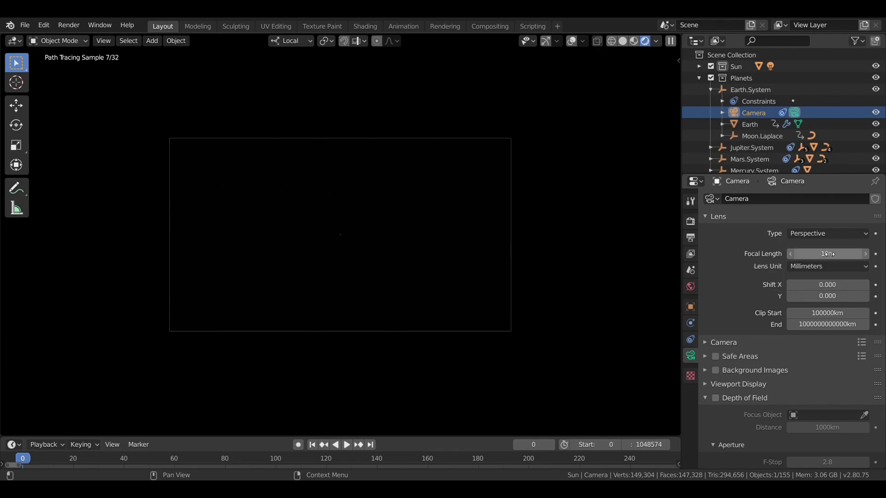
Raise the camera focal length through 100 to 1000 mm so Uranus fills the view.
left_click(809, 257)
type("10")
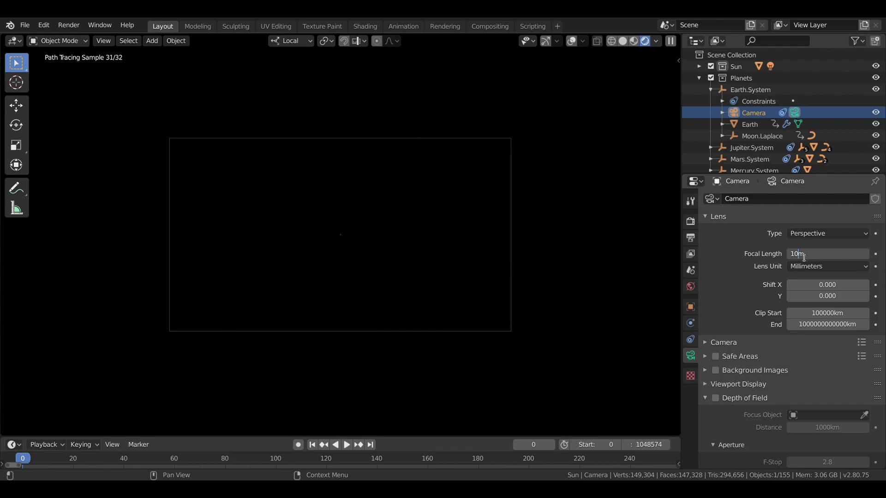
type("0")
key("Return")
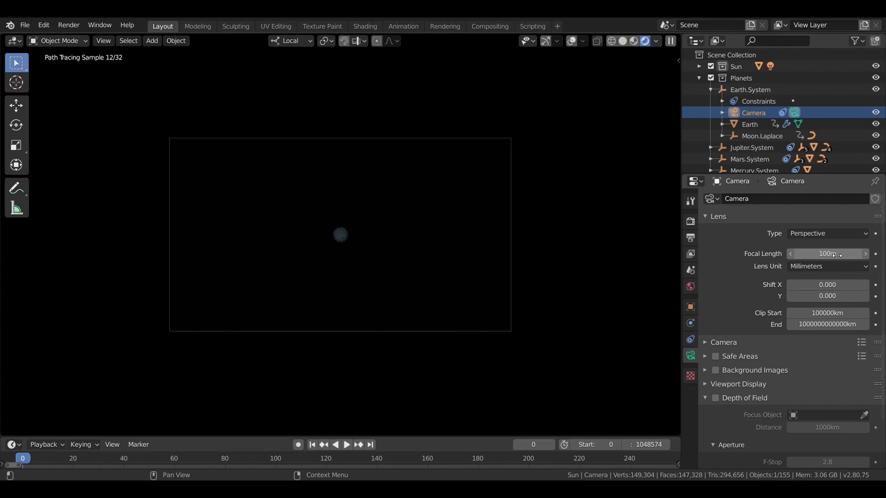
left_click(813, 254)
left_click(807, 255)
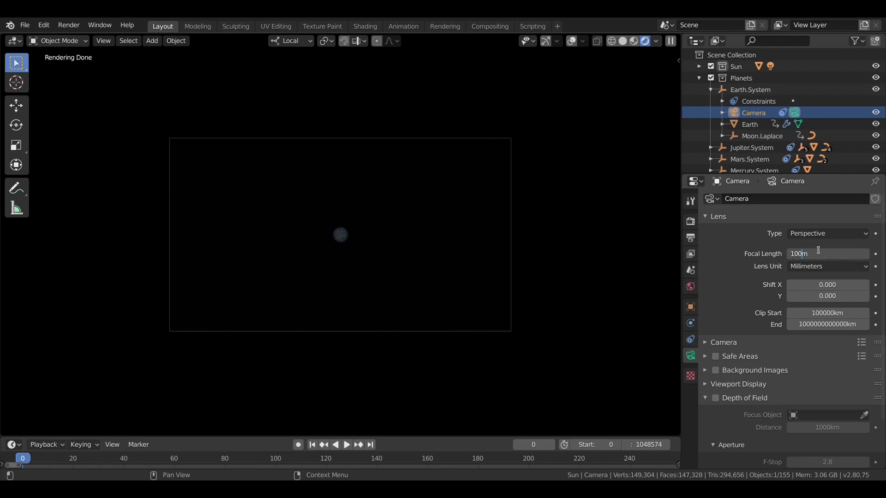
type("0")
key("Return")
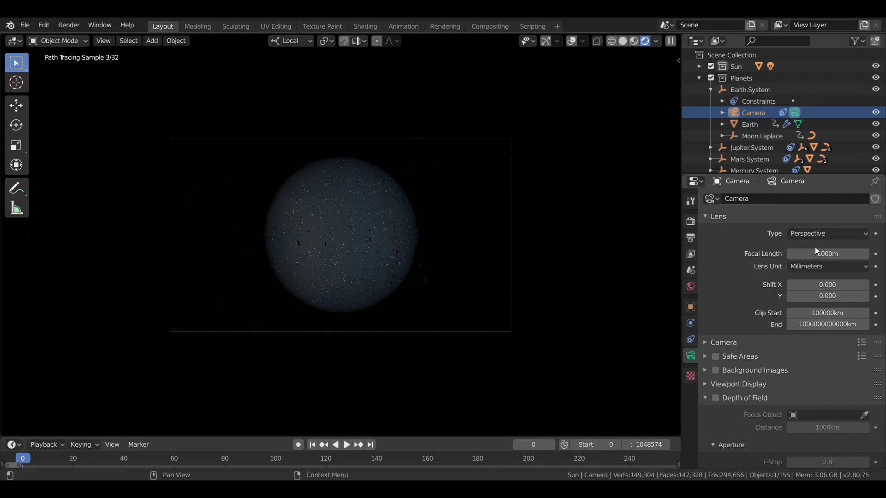
Enable the camera's depth of field with Uranus as the focus object.
left_click(716, 397)
left_click(826, 416)
type("urr")
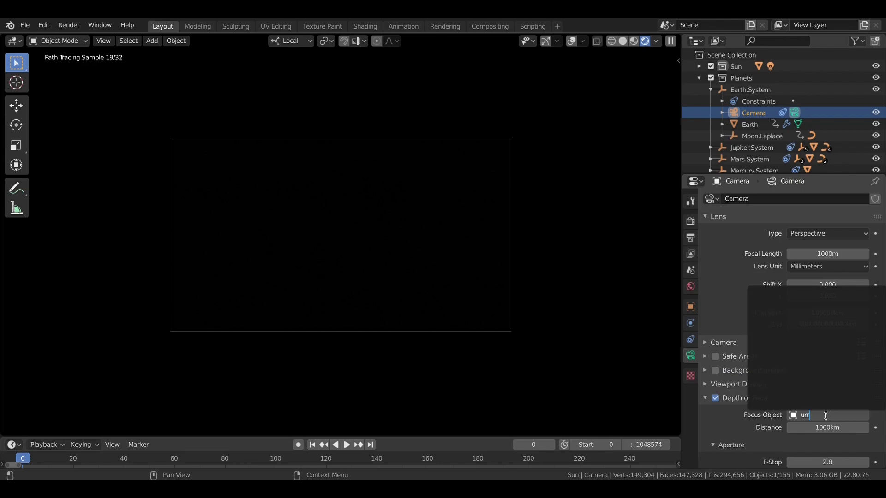
key("BackSpace")
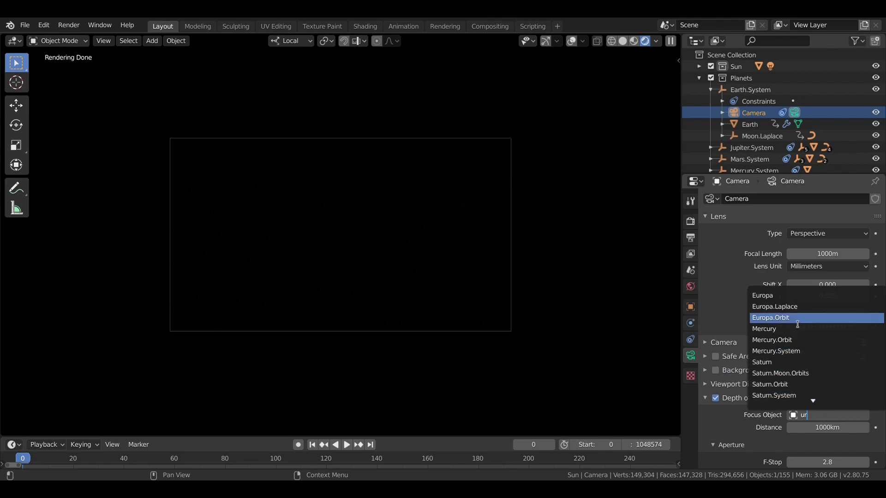
type("a")
left_click(785, 295)
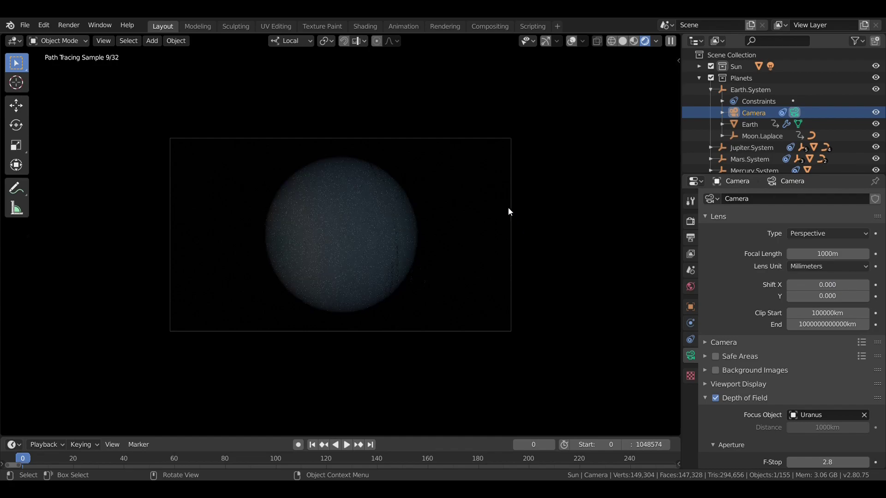
Advance the animation to frame 121 to check Uranus in the camera view.
left_click(550, 443)
left_click(550, 443)
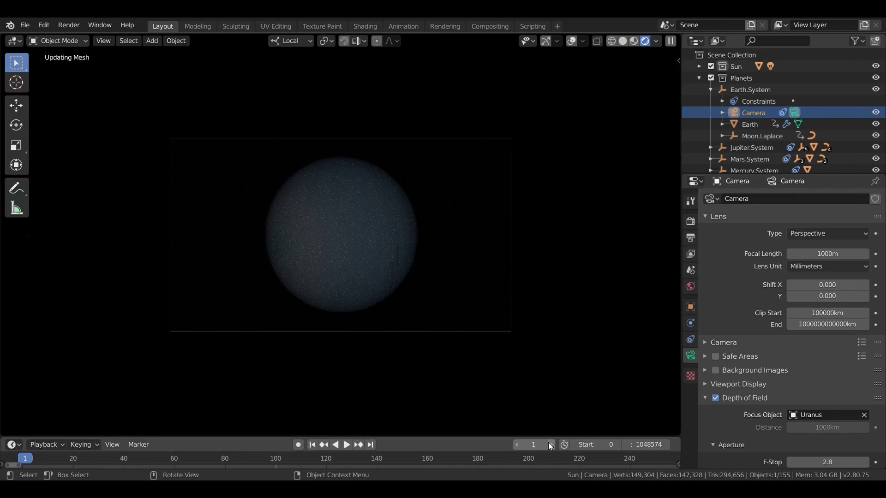
left_click(550, 443)
left_click(550, 443)
left_click(550, 443)
mouse_move(551, 446)
left_mouse_down()
mouse_move(575, 445)
mouse_move(519, 438)
left_mouse_up()
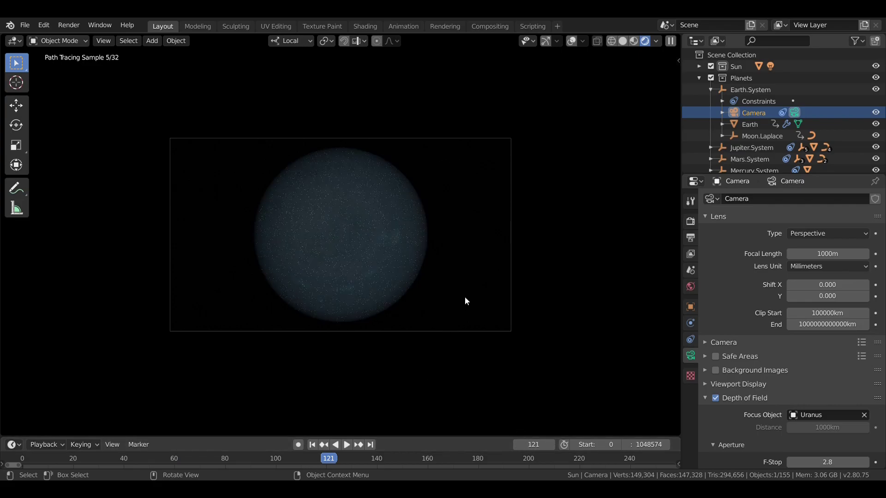